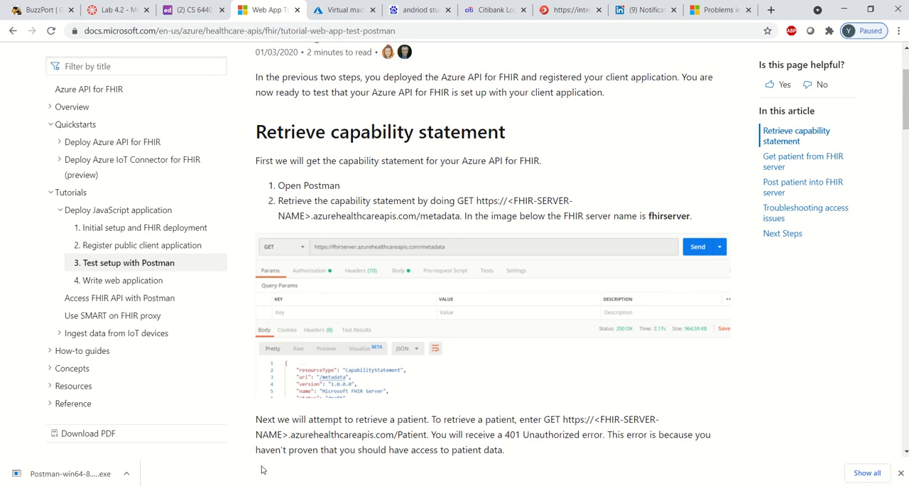
Switch to Postman and create a new team workspace named ihi_assignment.
click(250, 485)
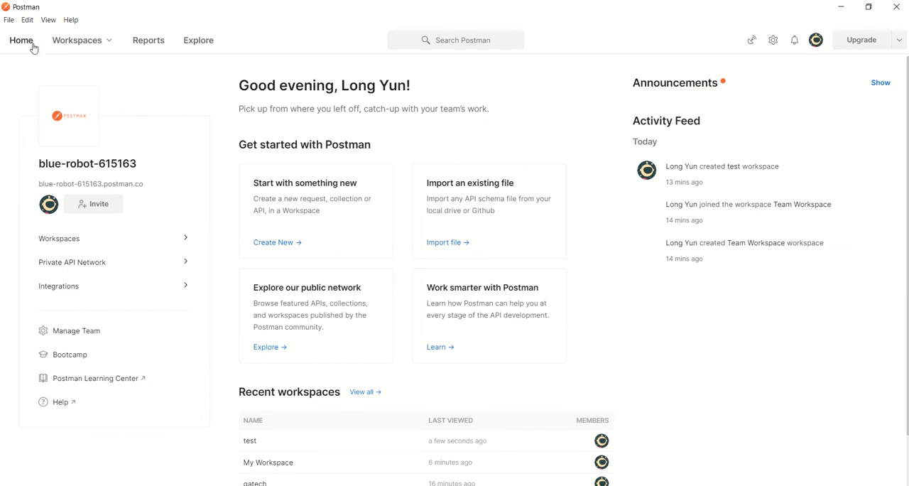
click(79, 46)
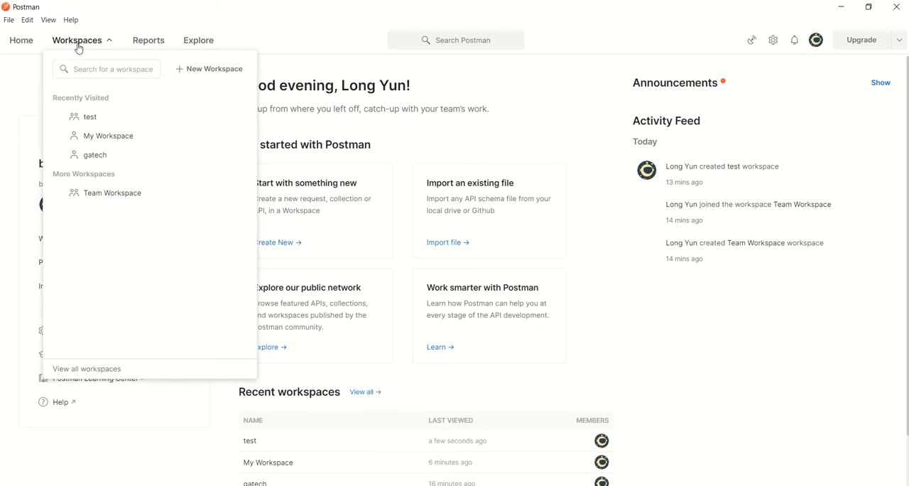
click(200, 70)
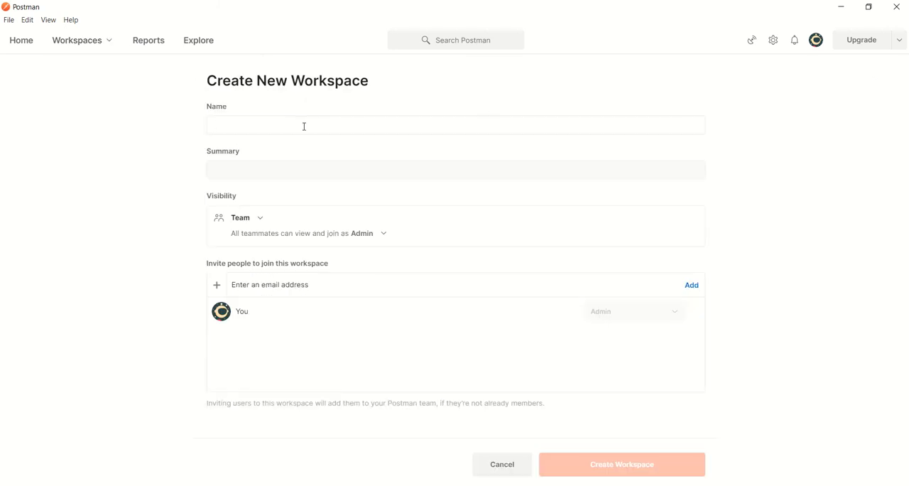
text(H)
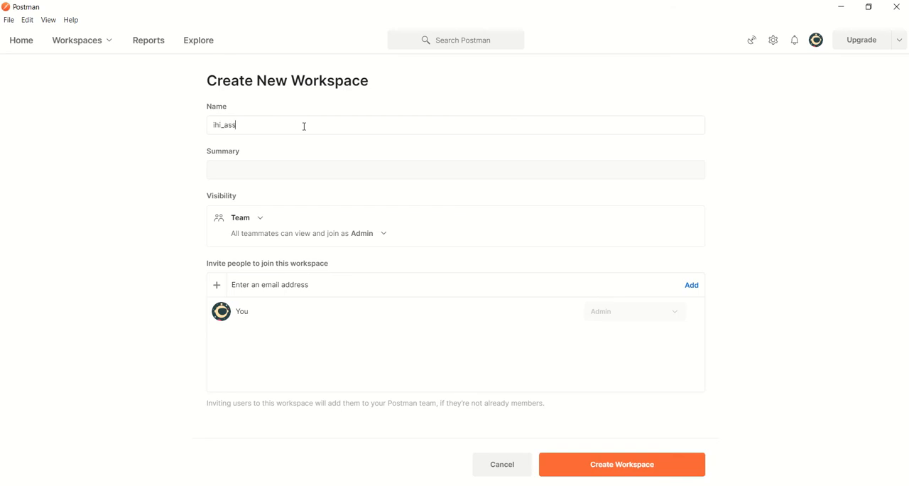
text(hi_assignment)
click(569, 462)
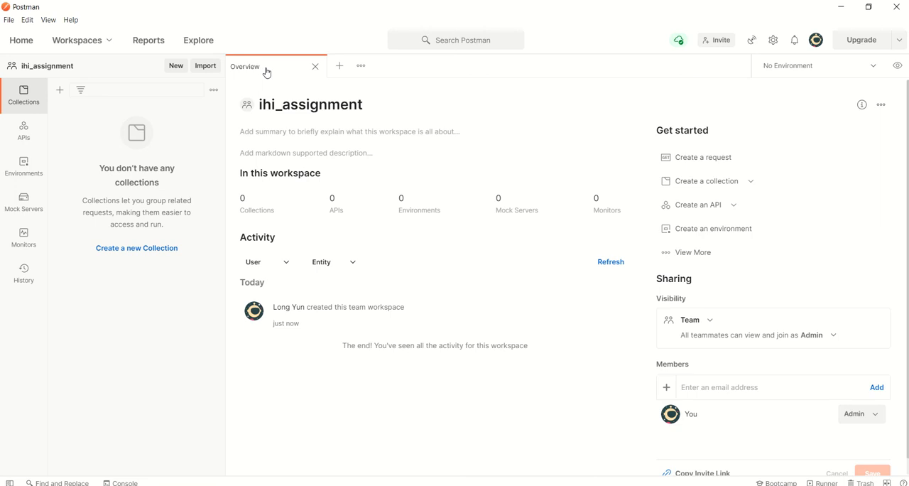
click(338, 67)
click(329, 124)
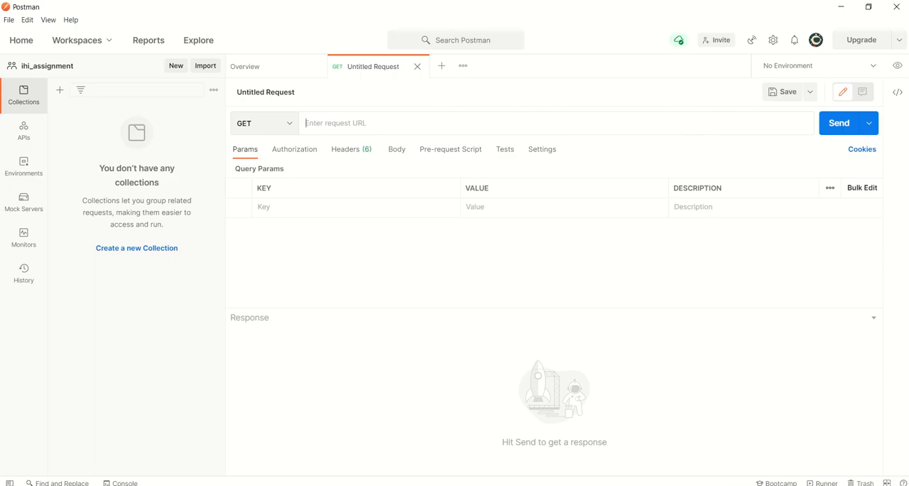
click(214, 484)
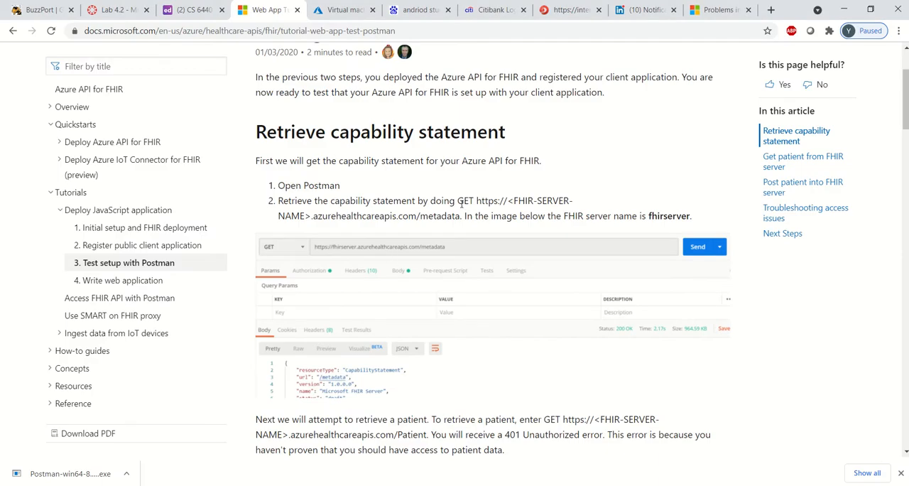
drag(476, 201, 460, 217)
key(ctrl+c)
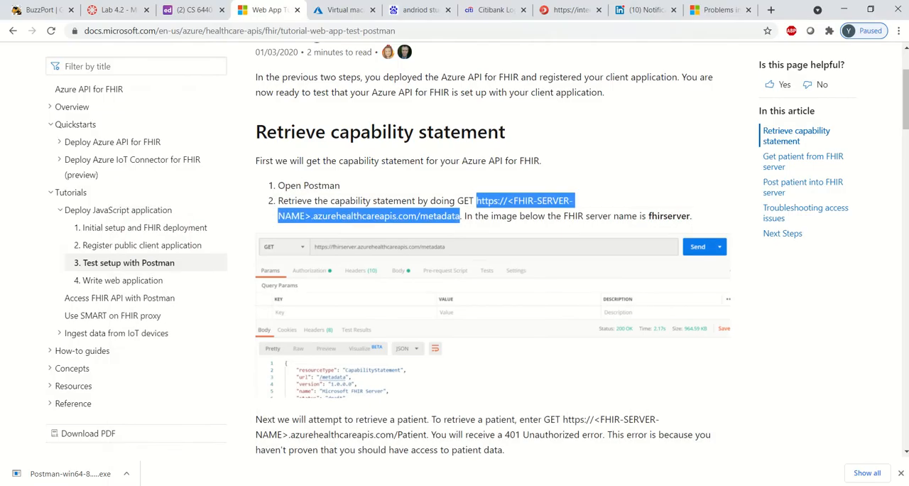
key(alt+Tab)
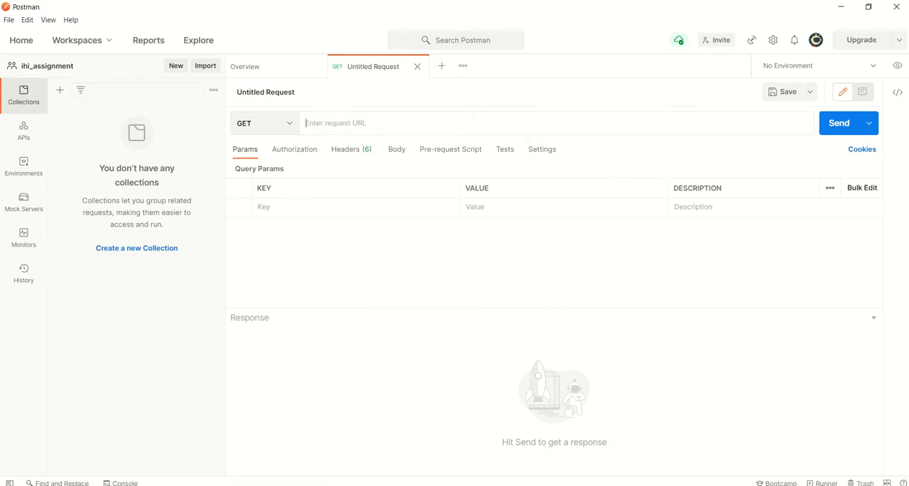
click(345, 123)
key(ctrl+v)
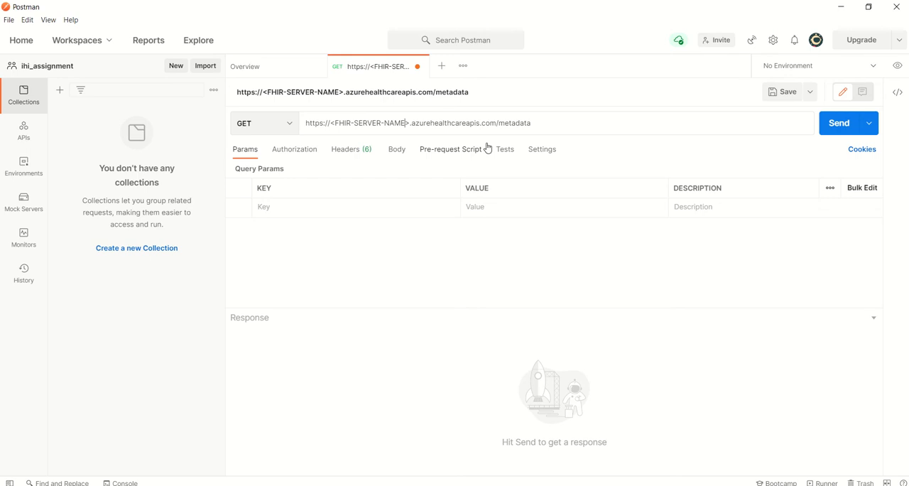
Replace the <FHIR-SERVER-NAME> placeholder in the URL with the own FHIR server name and send the metadata request.
key(BackSpace)
key(BackSpace)
key(BackSpace)
key(BackSpace)
key(BackSpace)
key(BackSpace)
key(BackSpace)
key(BackSpace)
key(BackSpace)
key(BackSpace)
key(BackSpace)
key(BackSpace)
key(BackSpace)
key(BackSpace)
key(BackSpace)
key(BackSpace)
key(BackSpace)
key(BackSpace)
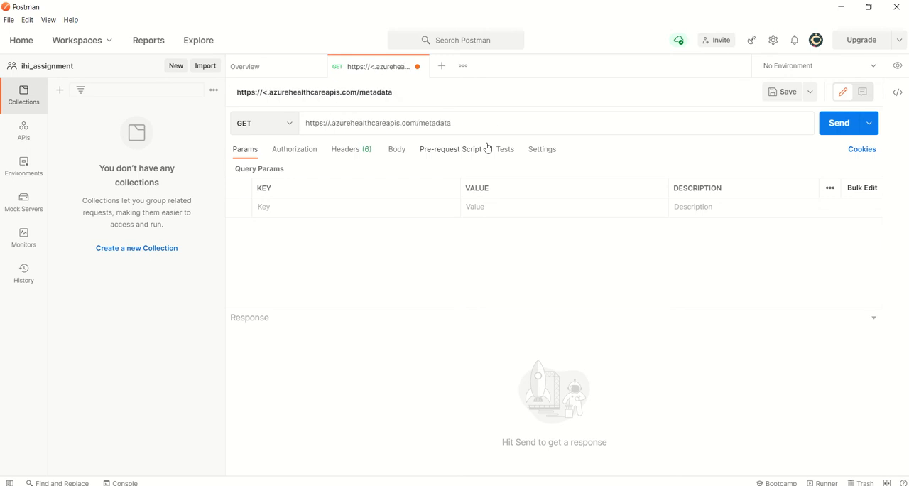
text(longyun)
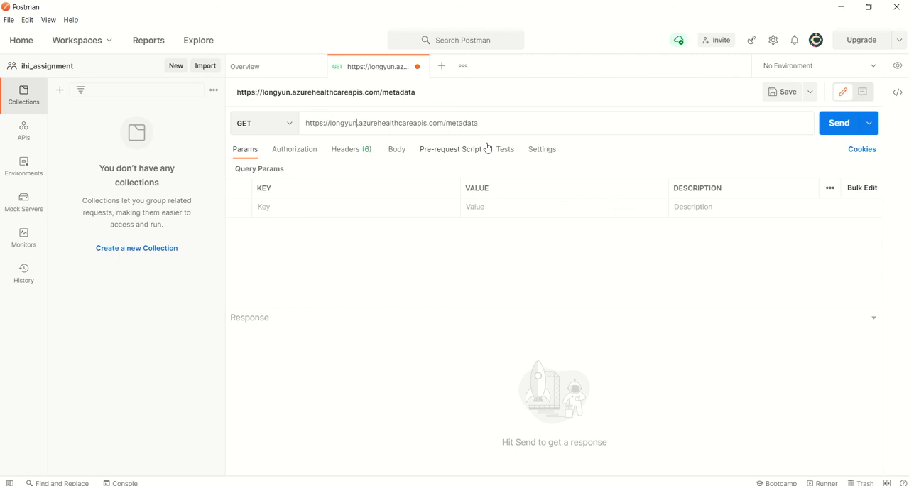
text(0701)
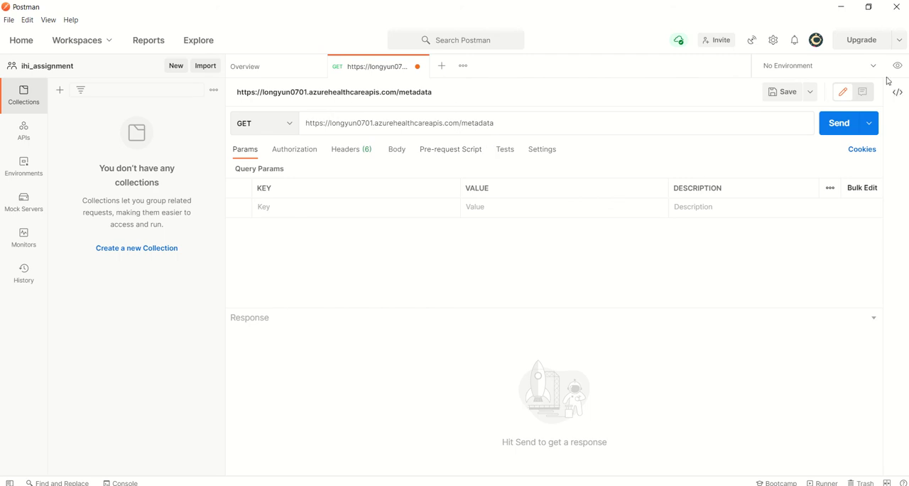
click(843, 127)
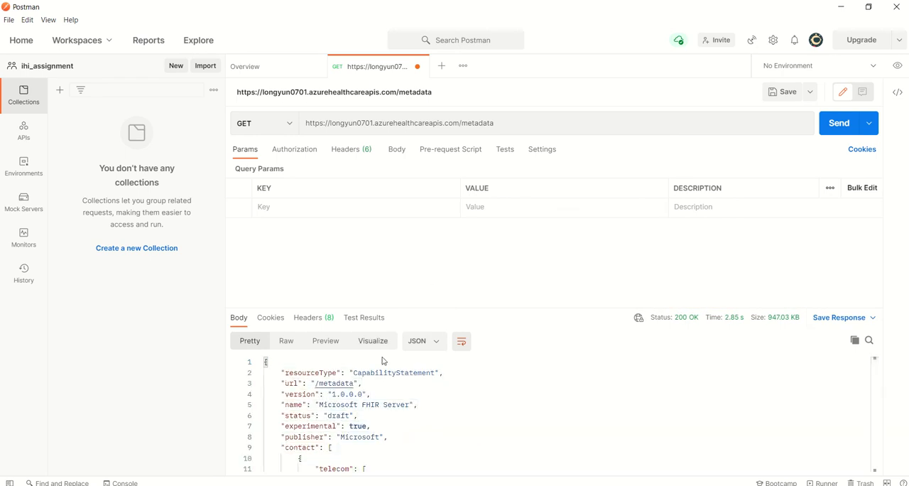
Examine the capability statement in the JSON response body of the metadata request.
scroll(361, 386, down, 2)
scroll(362, 386, down, 8)
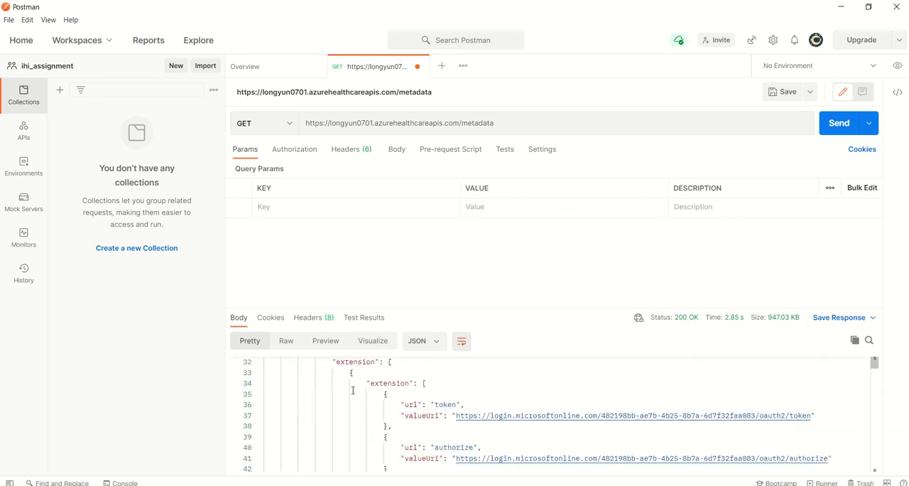
scroll(361, 390, down, 15)
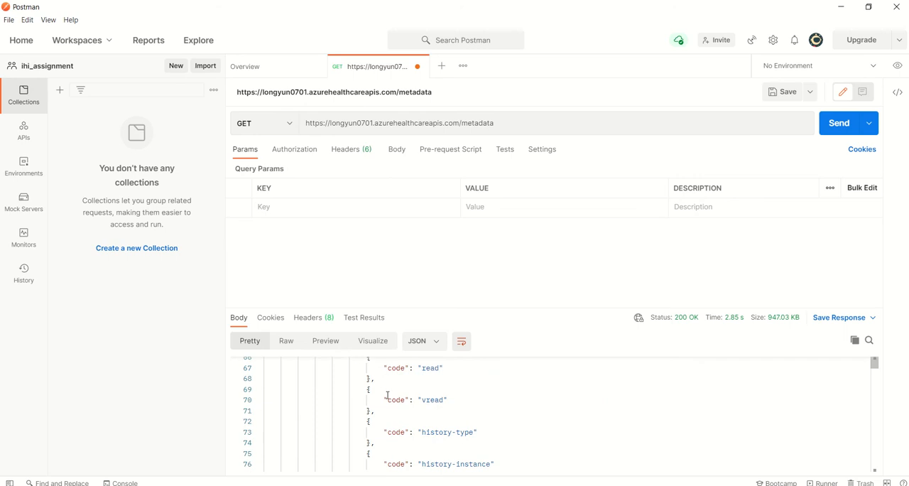
scroll(387, 395, down, 15)
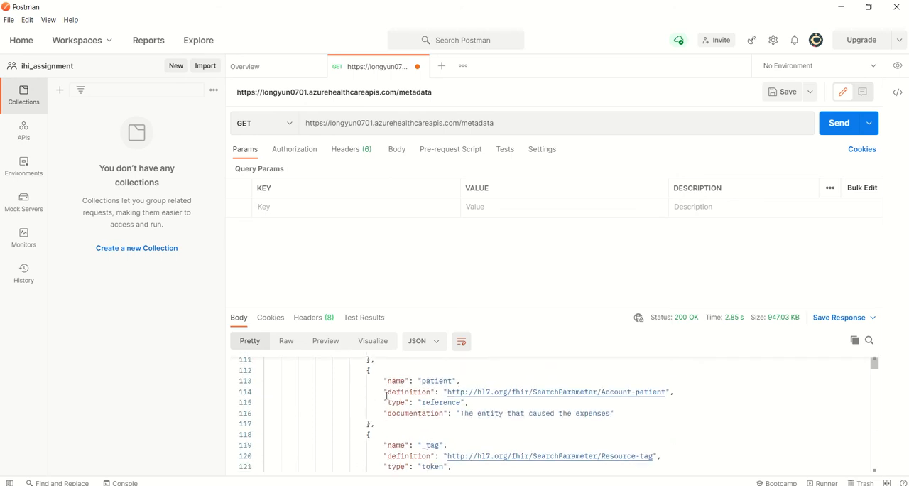
scroll(386, 396, down, 16)
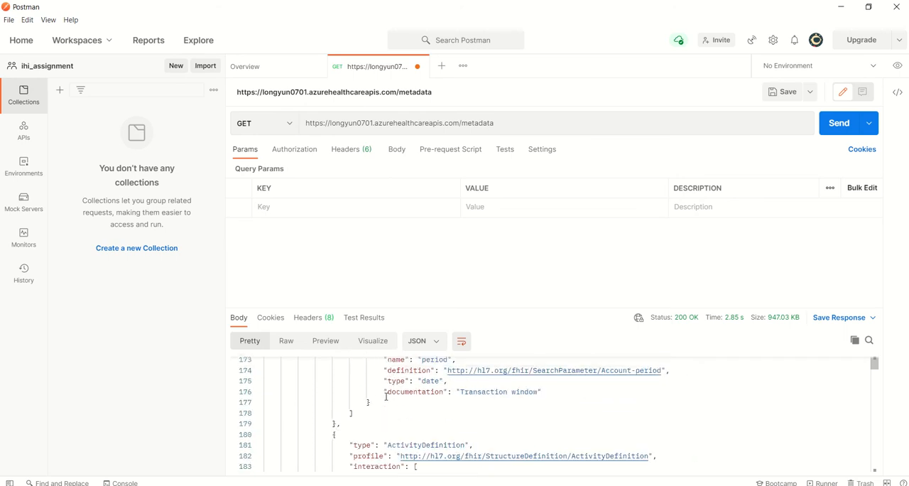
scroll(387, 397, up, 20)
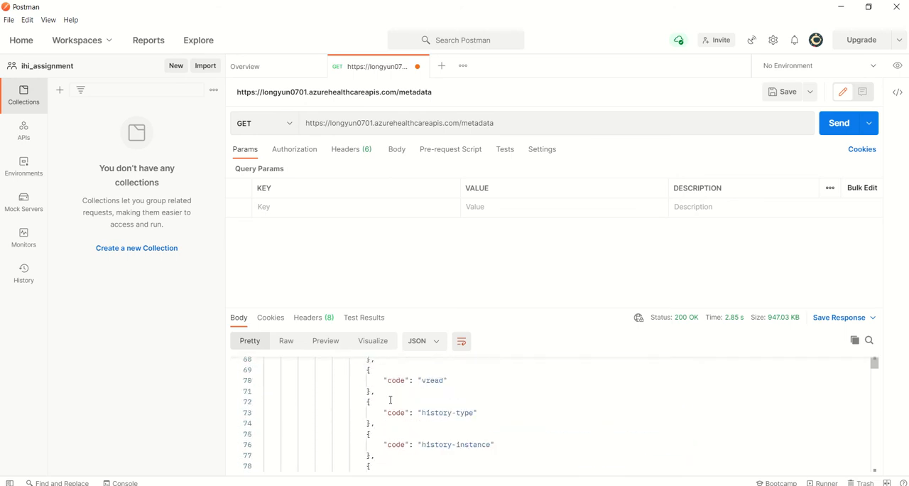
scroll(390, 399, up, 10)
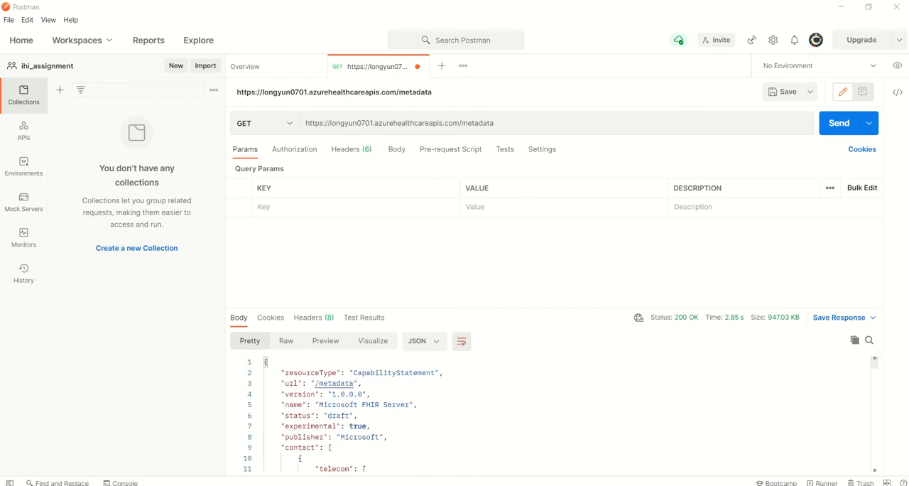
Copy /Patient from the browser tutorial, put it in place of /metadata in Postman's request URL, and send the request.
key(alt+Tab)
scroll(332, 393, down, 3)
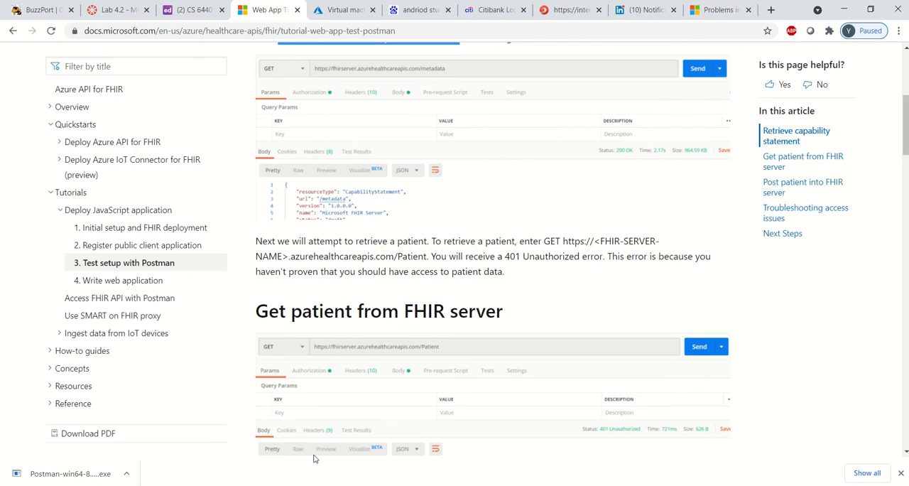
drag(395, 256, 428, 257)
key(ctrl+c)
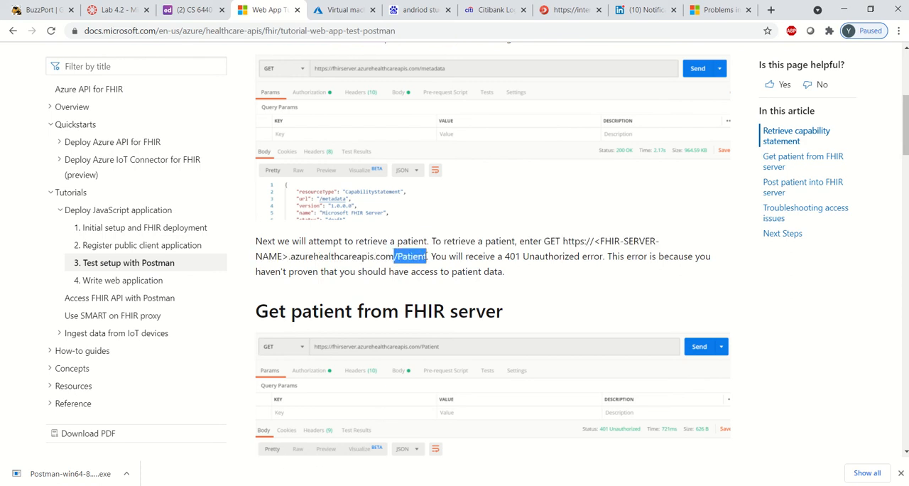
key(alt+Tab)
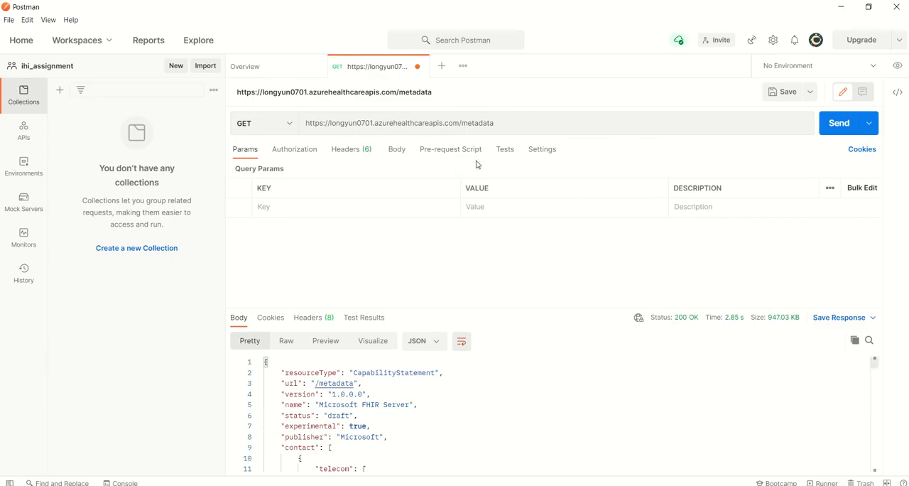
drag(500, 123, 462, 122)
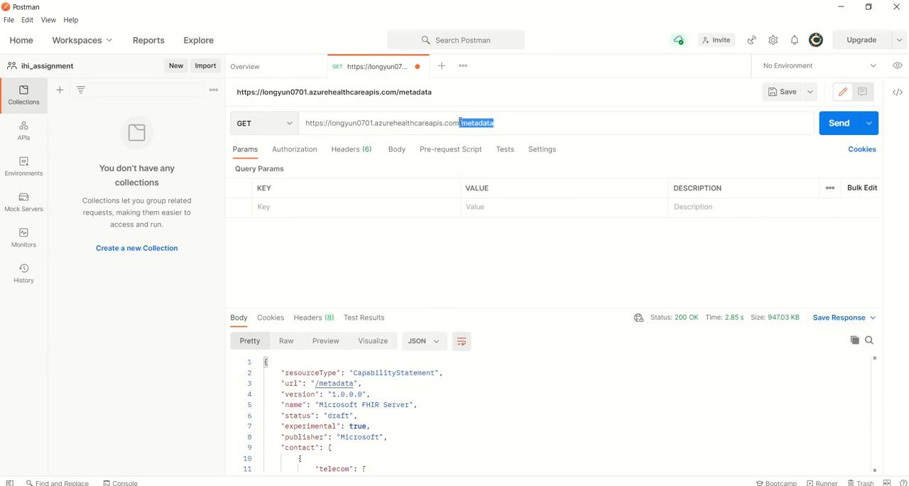
key(ctrl+v)
click(837, 124)
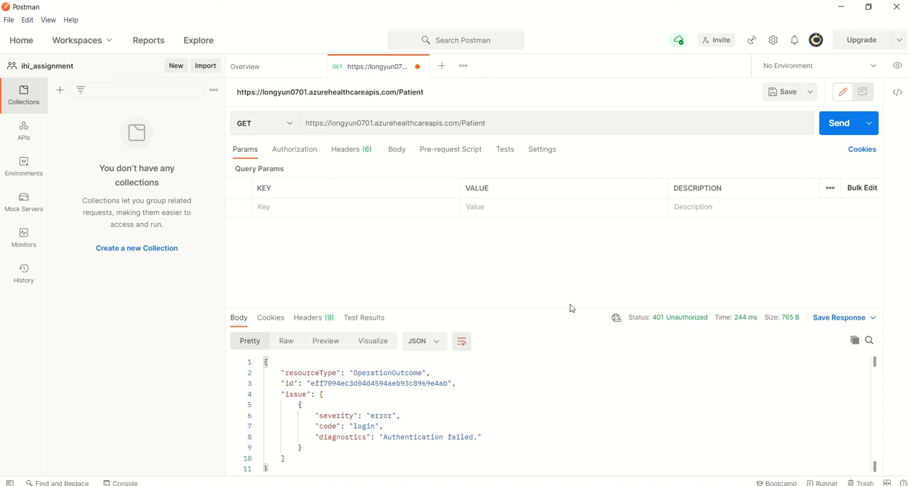
mouse_move(659, 325)
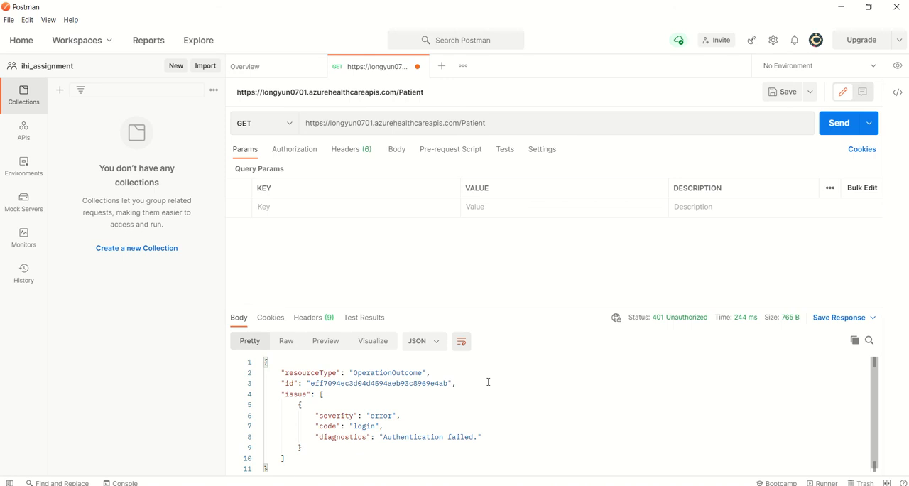
click(475, 408)
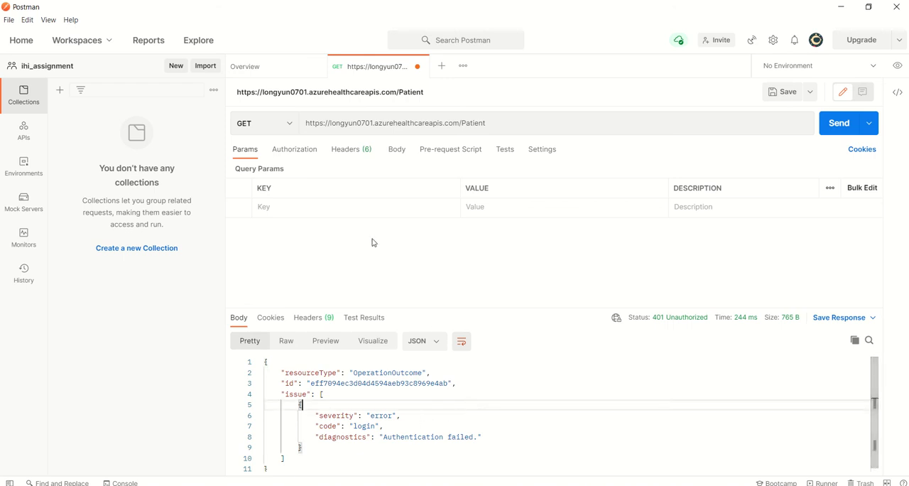
Set the Patient request's authorization type to OAuth 2.0 and check where the authorization data can be added.
click(308, 154)
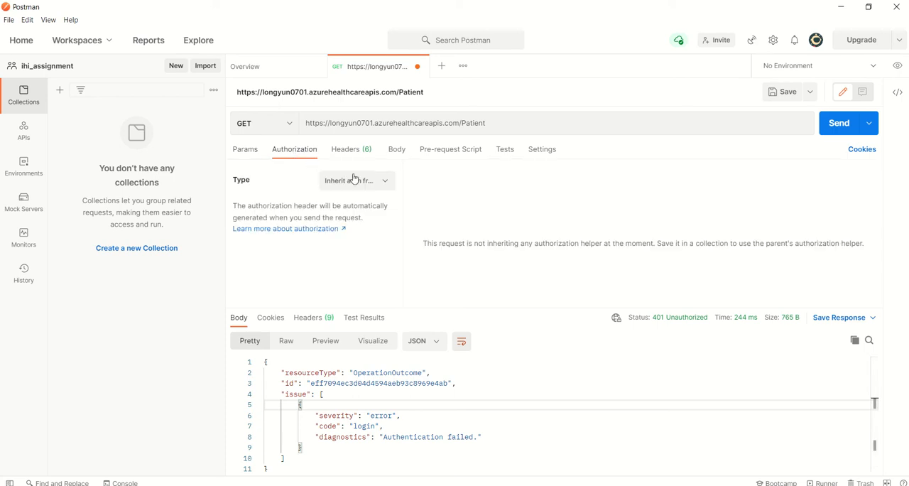
click(378, 184)
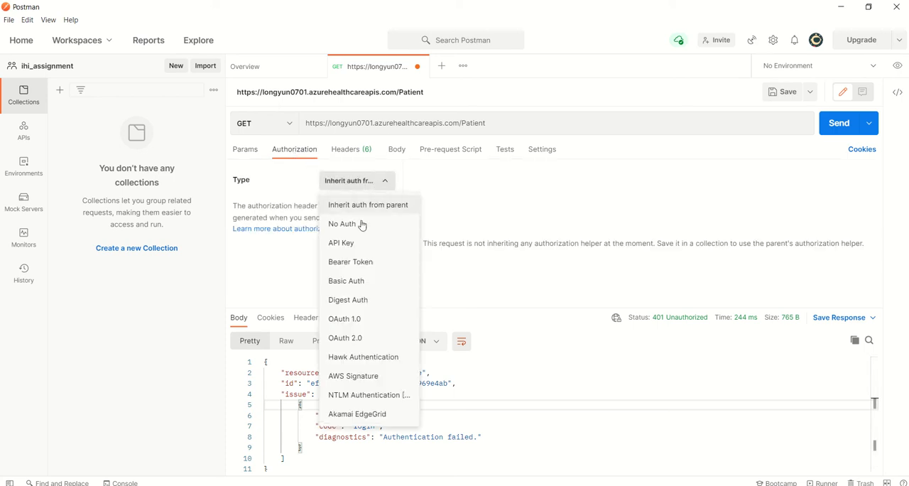
click(353, 339)
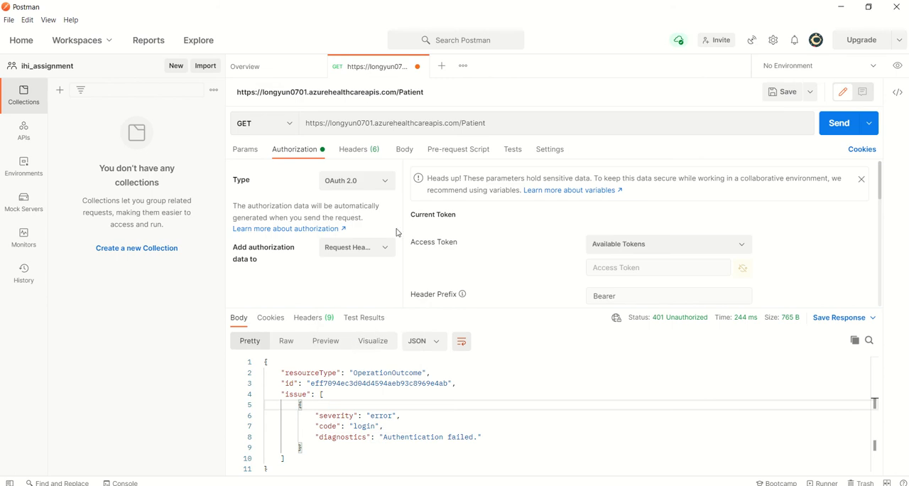
click(387, 249)
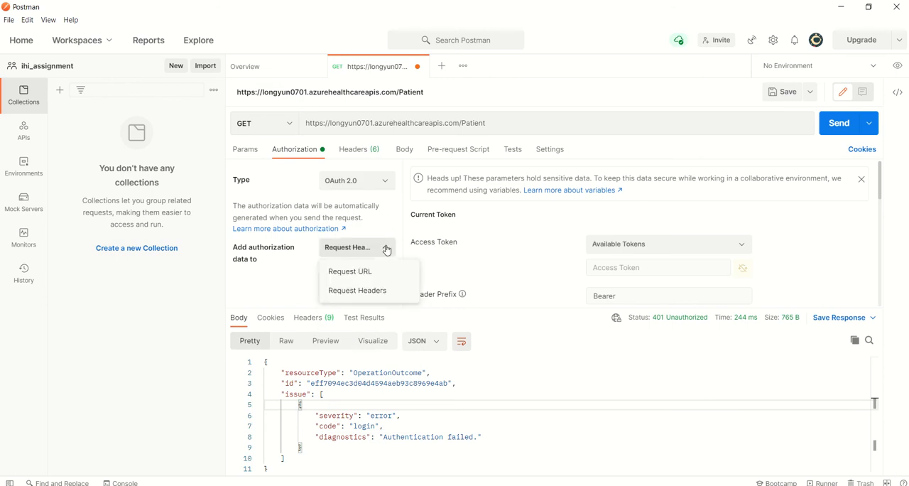
click(386, 248)
Name the new OAuth 2.0 token ihi_token_new in the token configuration and check its grant type.
scroll(534, 215, down, 3)
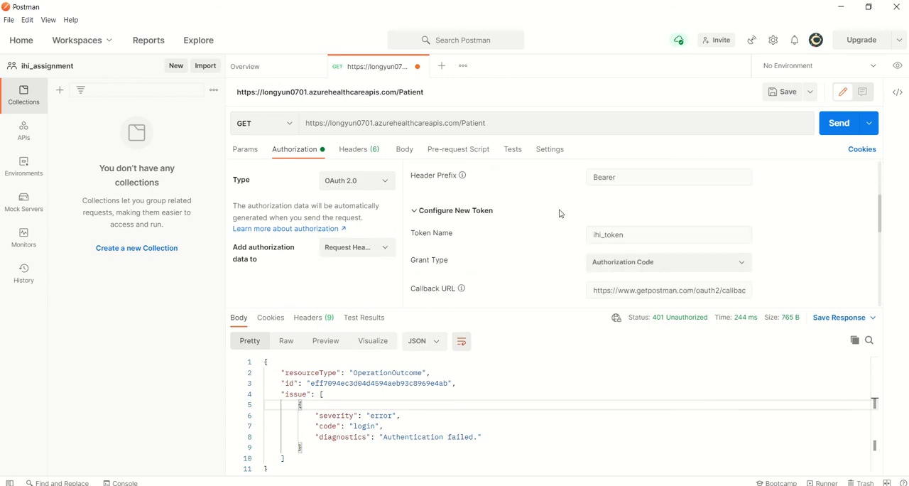
scroll(560, 213, up, 3)
click(616, 242)
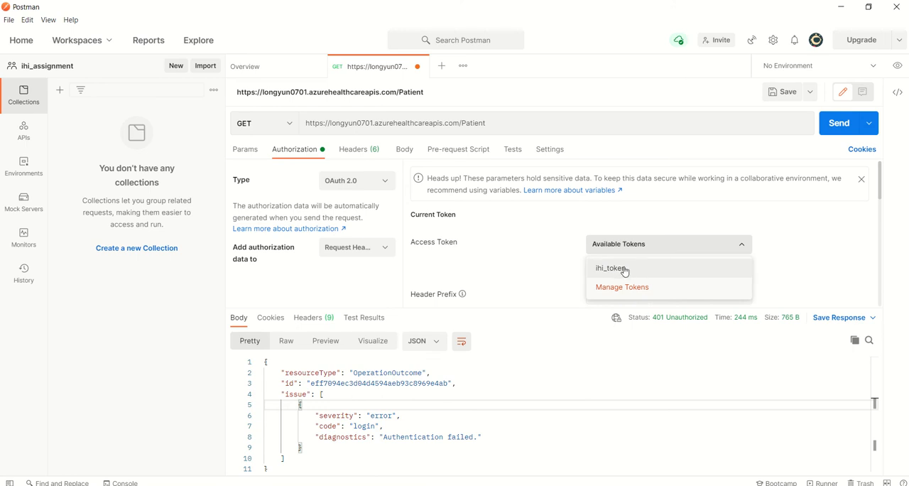
scroll(558, 242, down, 2)
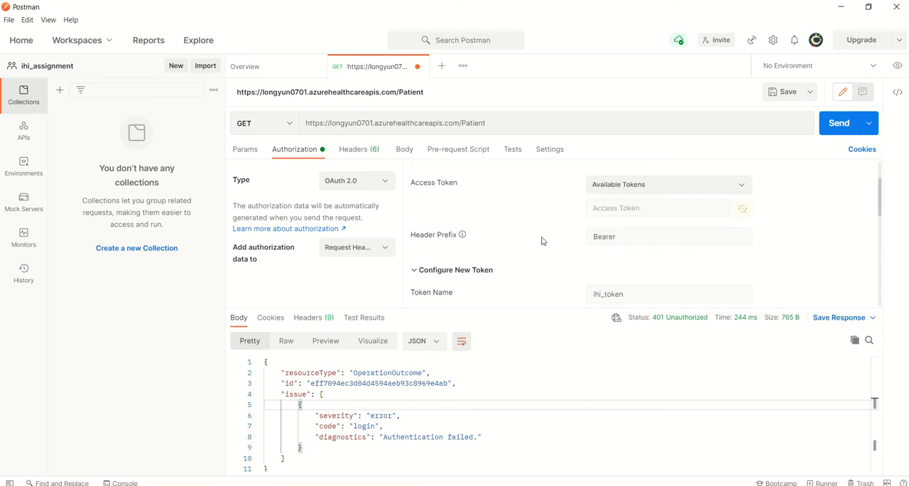
scroll(562, 224, down, 4)
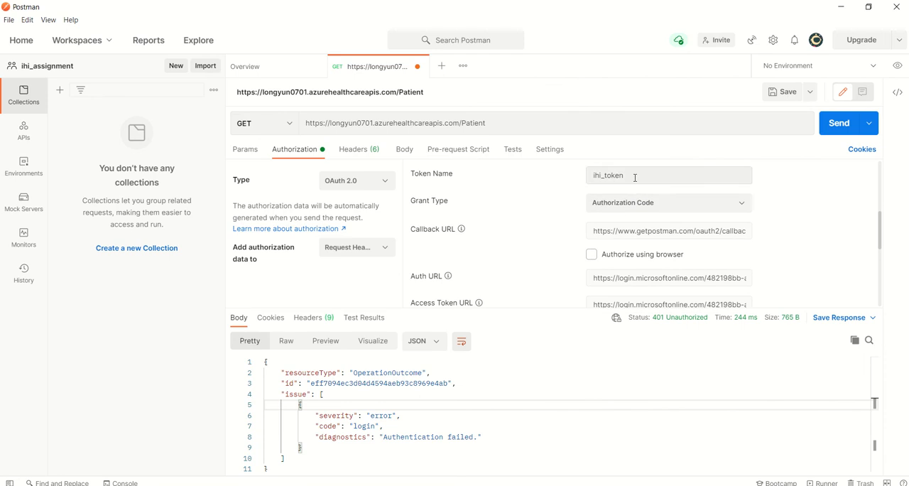
click(634, 178)
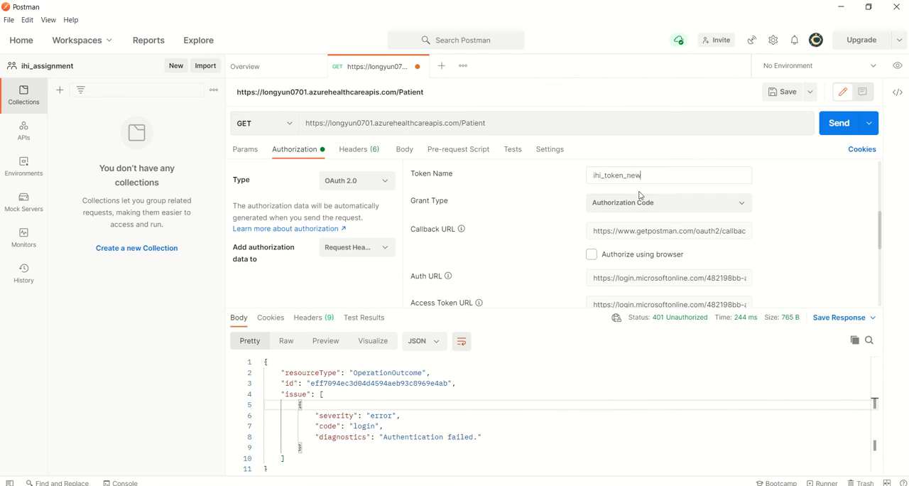
click(632, 204)
click(632, 206)
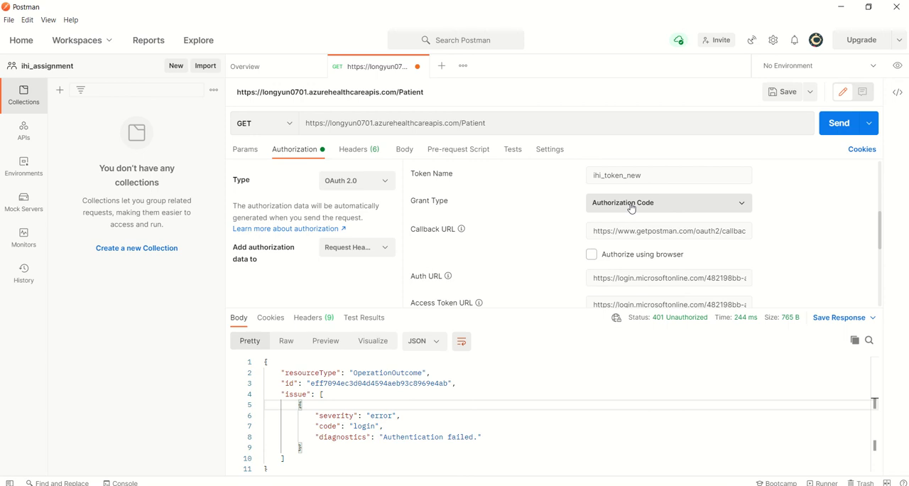
scroll(631, 208, down, 2)
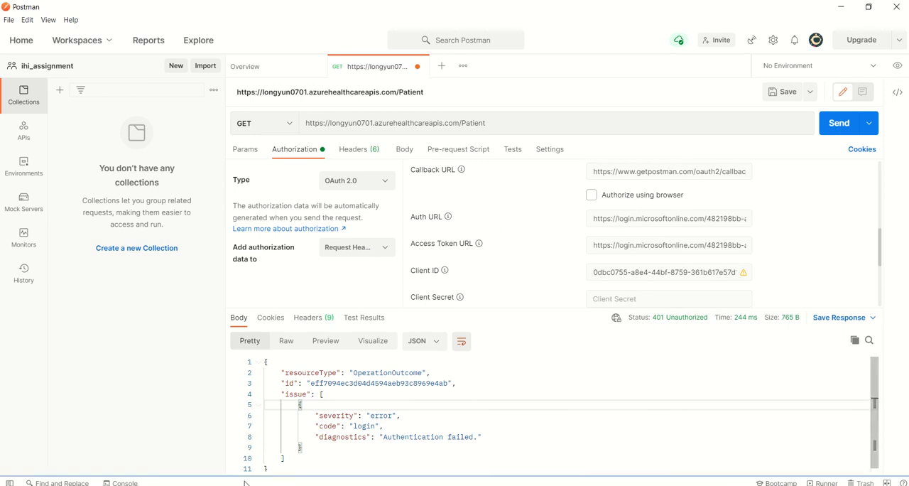
Switch to the browser tutorial and review the token field values, especially the <AZURE-AD-TENANT-ID> placeholders in the Auth URL and Access Token URL.
key(alt+Tab)
scroll(381, 313, down, 7)
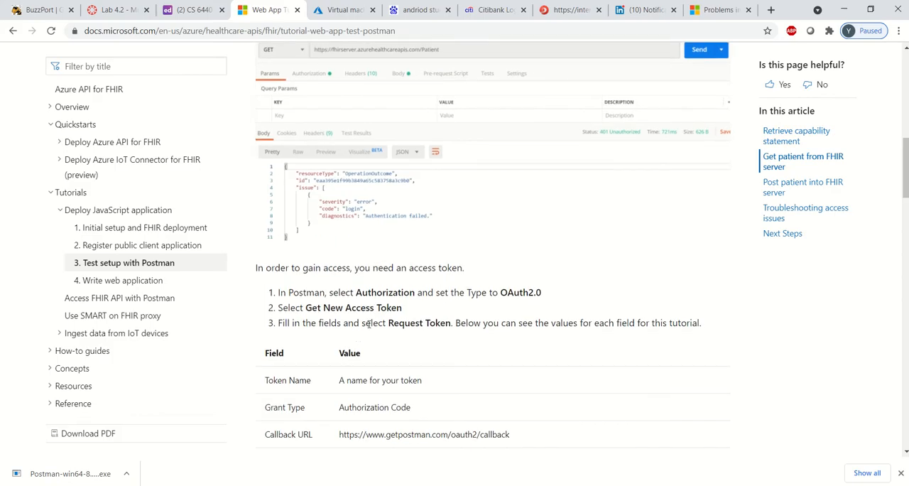
scroll(383, 312, down, 1)
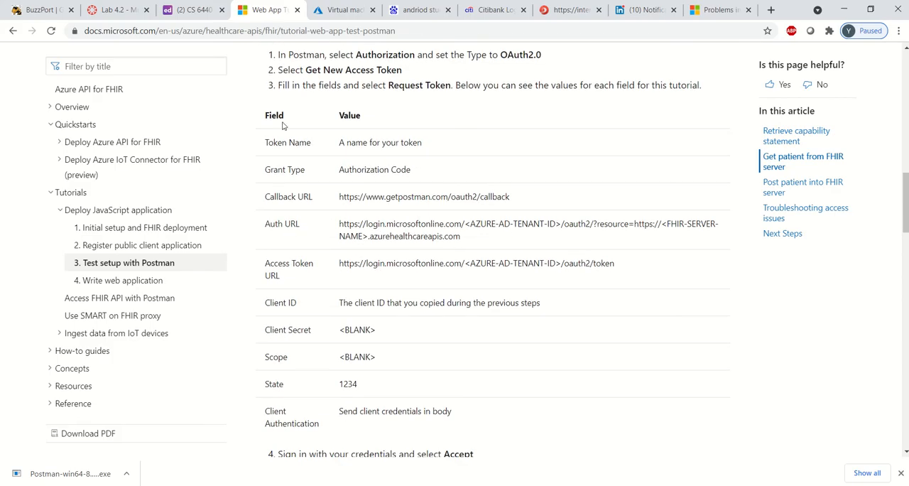
drag(264, 113, 518, 389)
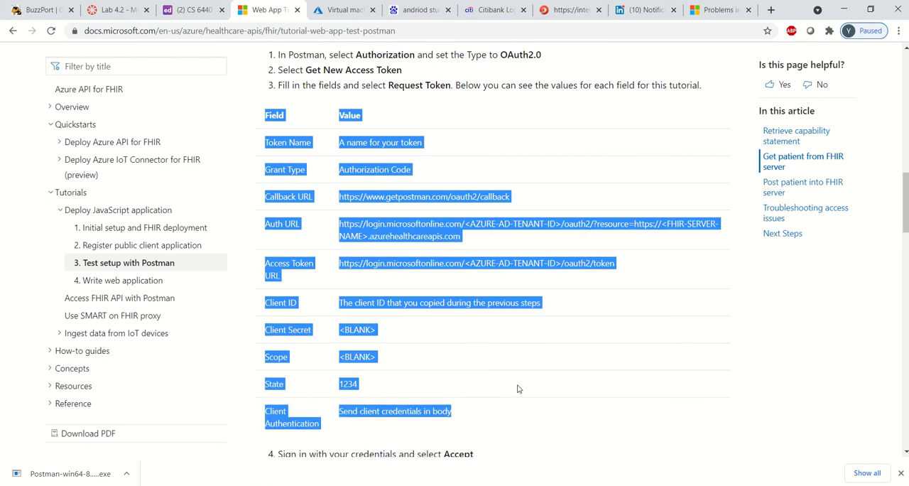
click(481, 243)
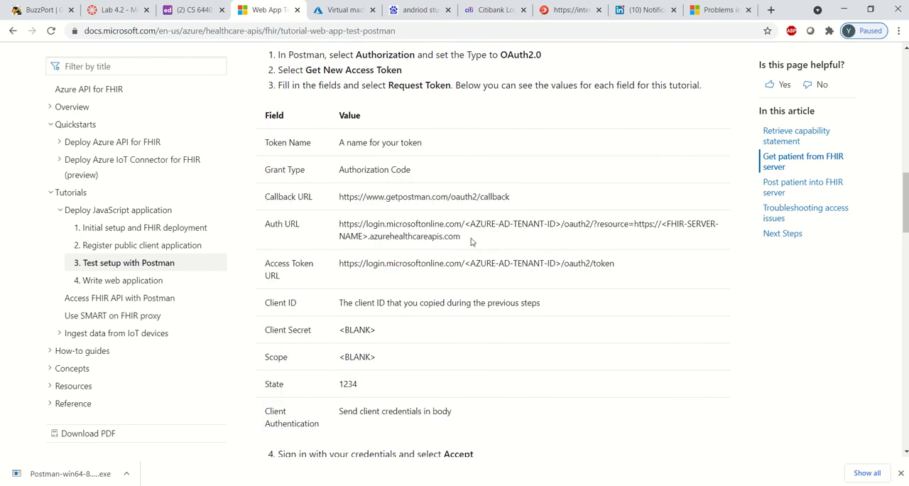
drag(465, 225, 561, 225)
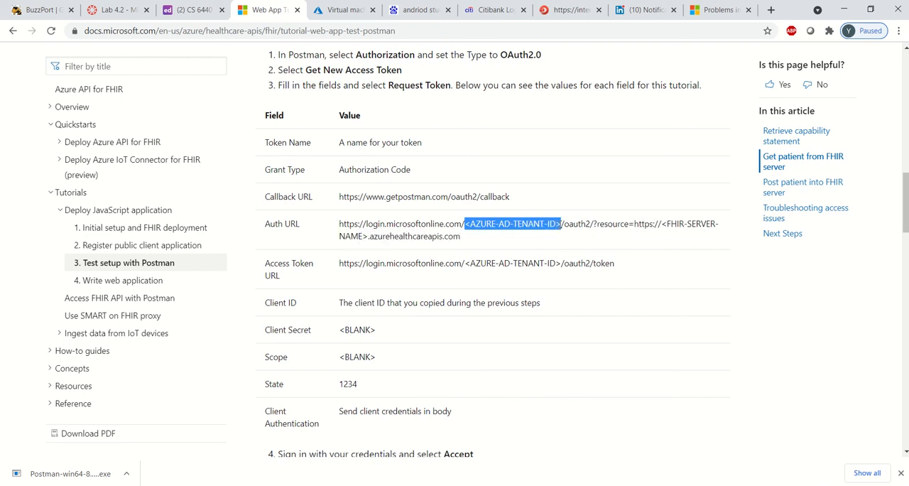
click(466, 263)
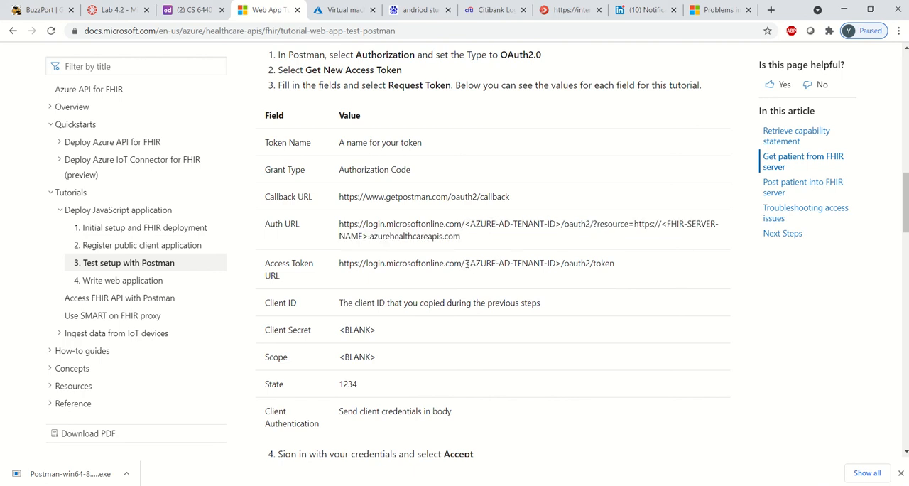
drag(466, 264, 556, 264)
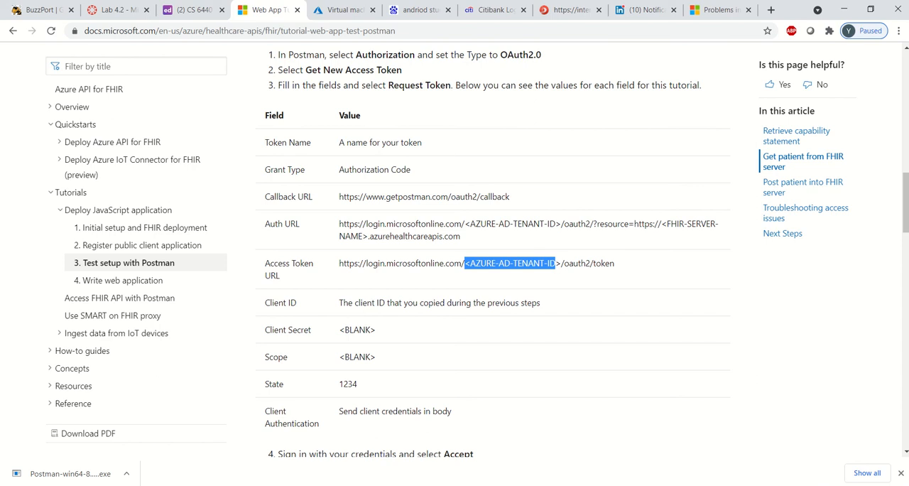
Look up the Directory (tenant) ID in postman.txt in Notepad, and return to the browser tutorial.
click(320, 485)
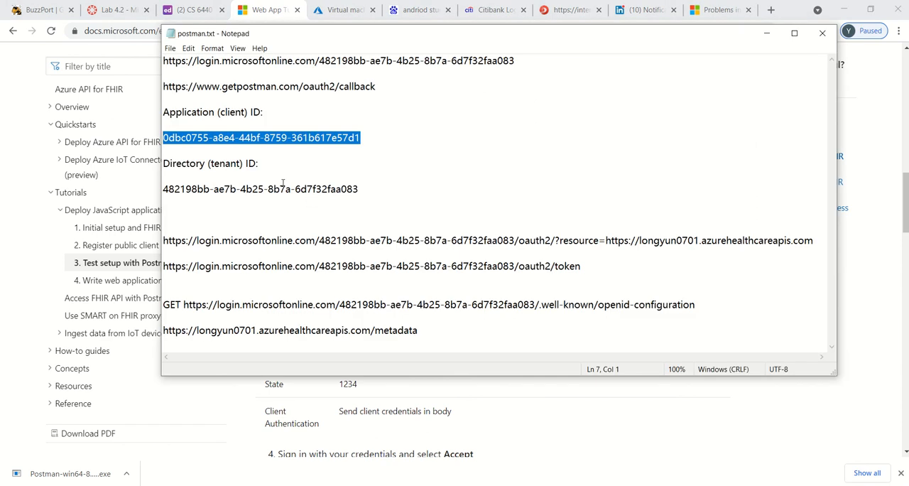
drag(360, 189, 164, 189)
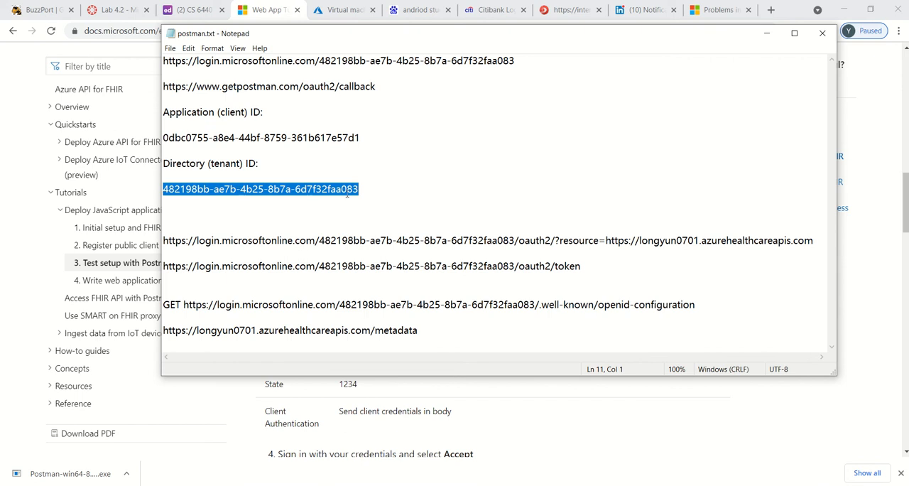
click(487, 392)
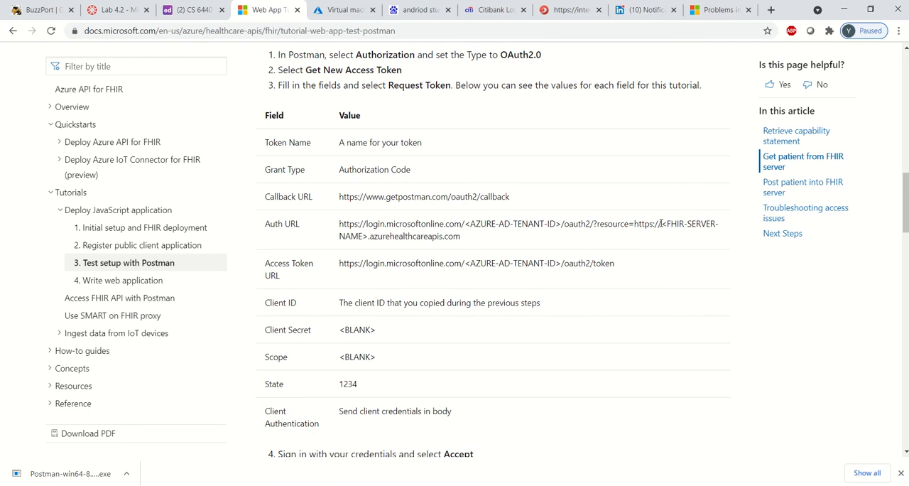
Review the tutorial's <FHIR-SERVER-NAME> placeholder and Client ID row, and look up the Application (client) ID in postman.txt.
drag(661, 223, 373, 246)
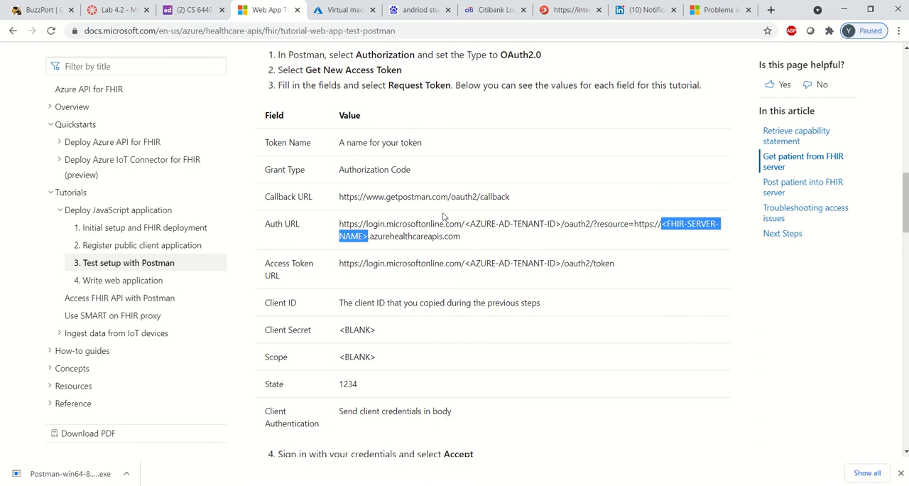
scroll(425, 277, down, 1)
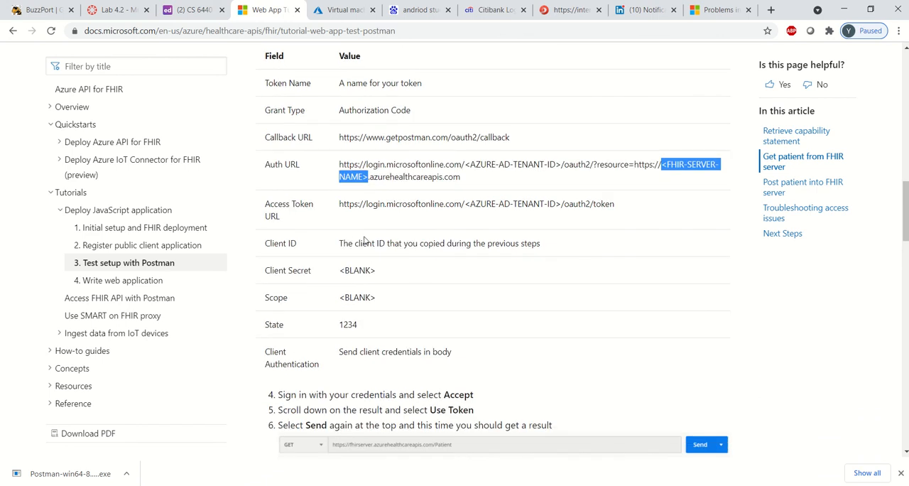
drag(266, 244, 551, 249)
key(alt+Tab)
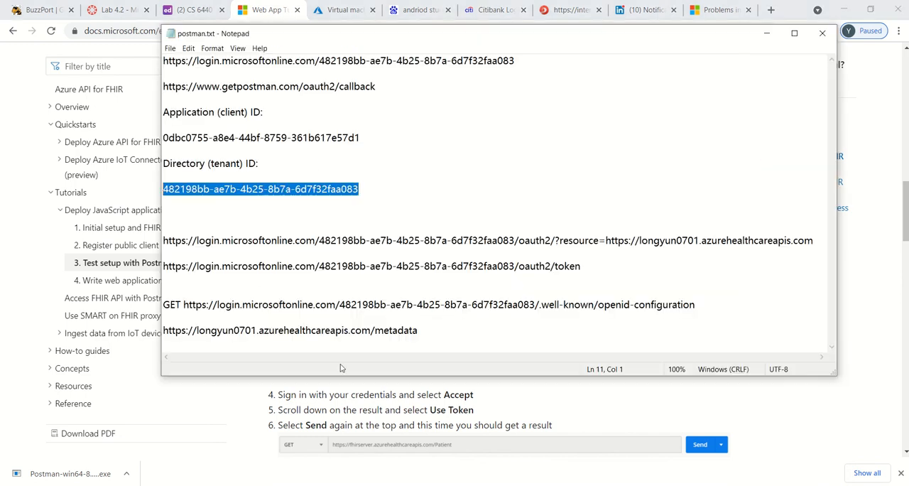
drag(363, 140, 180, 117)
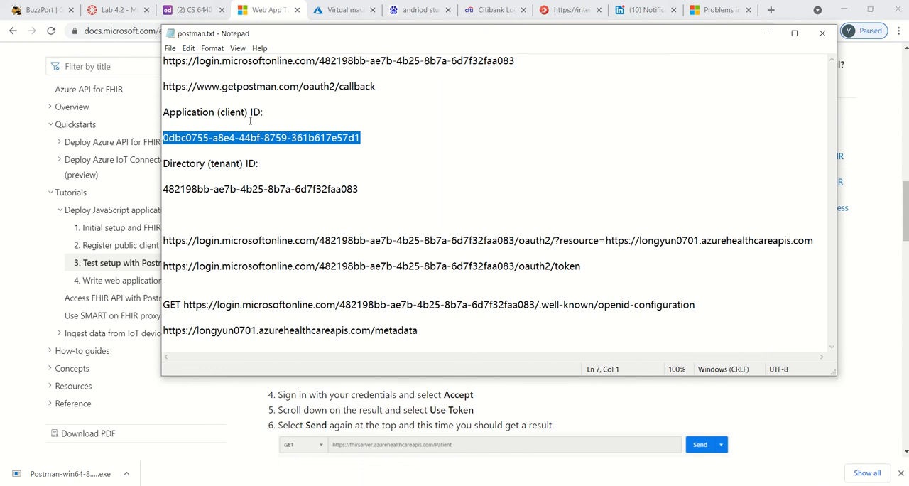
key(alt+Tab)
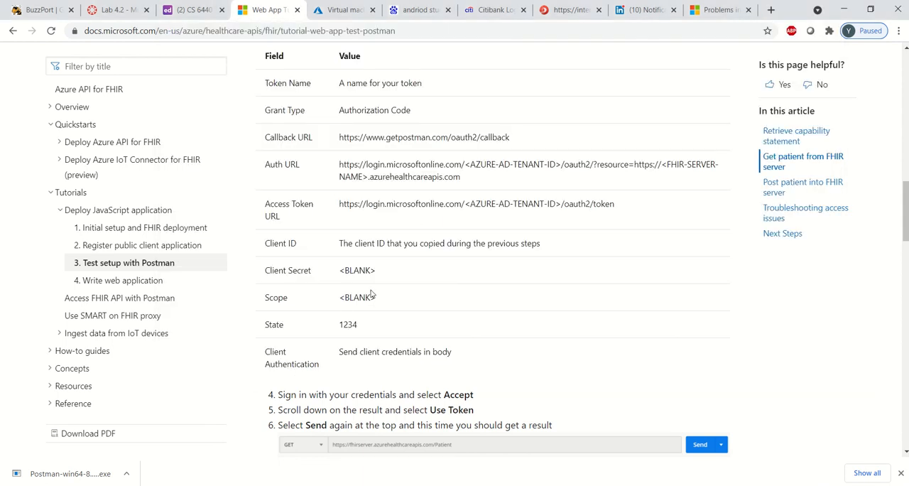
Read the tutorial's remaining token fields and check Postman's Auth URL, Client ID, Client Secret, Scope, State and Client Authentication against them.
scroll(344, 279, down, 1)
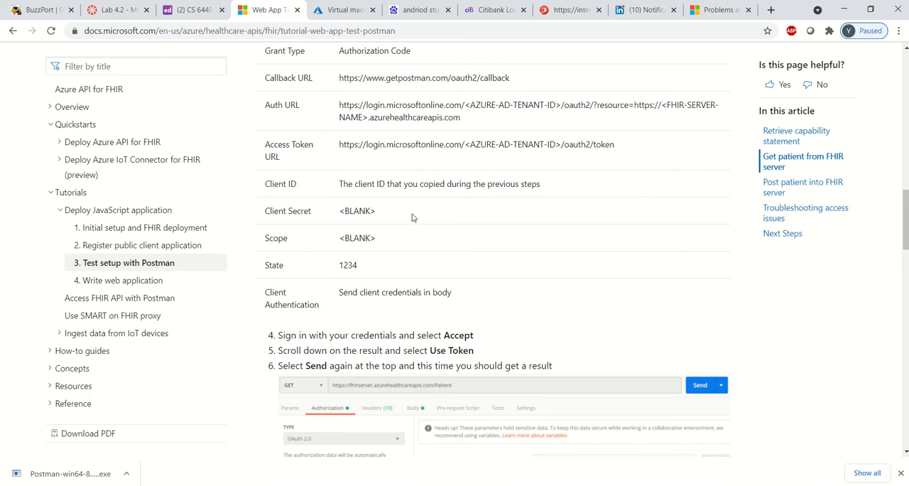
key(alt+Tab)
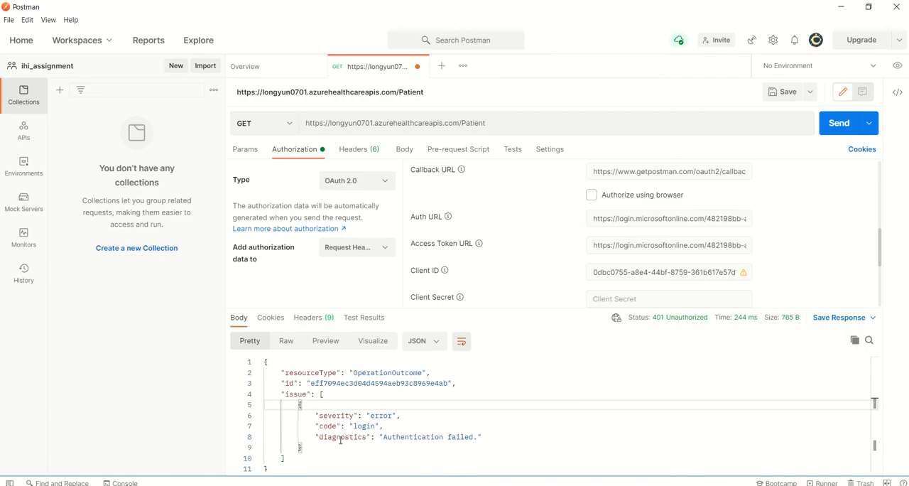
click(638, 223)
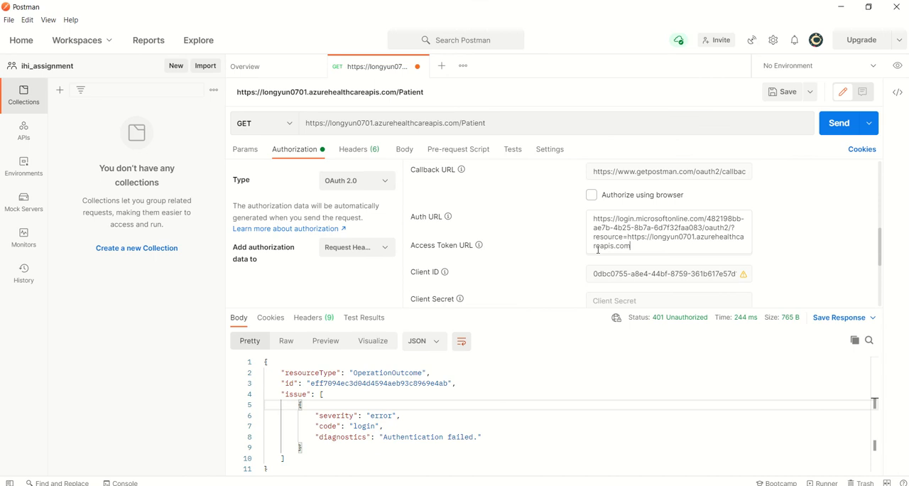
scroll(648, 267, down, 2)
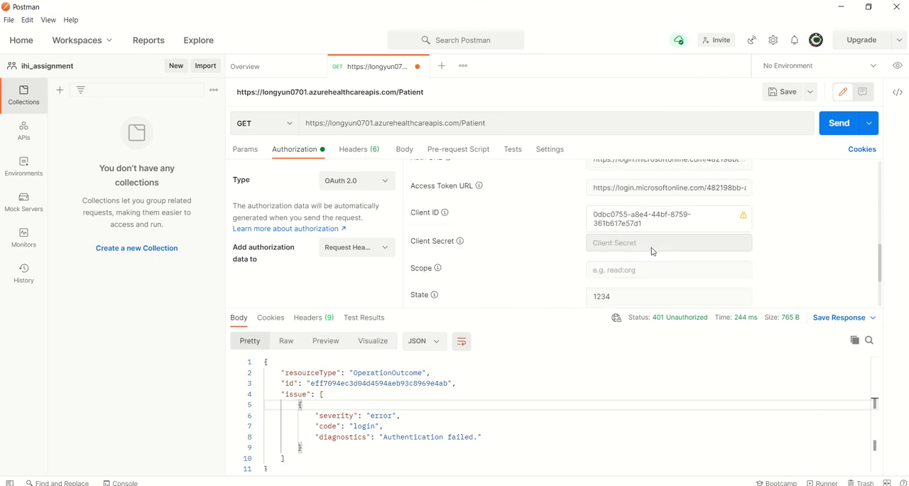
click(634, 242)
scroll(632, 243, down, 2)
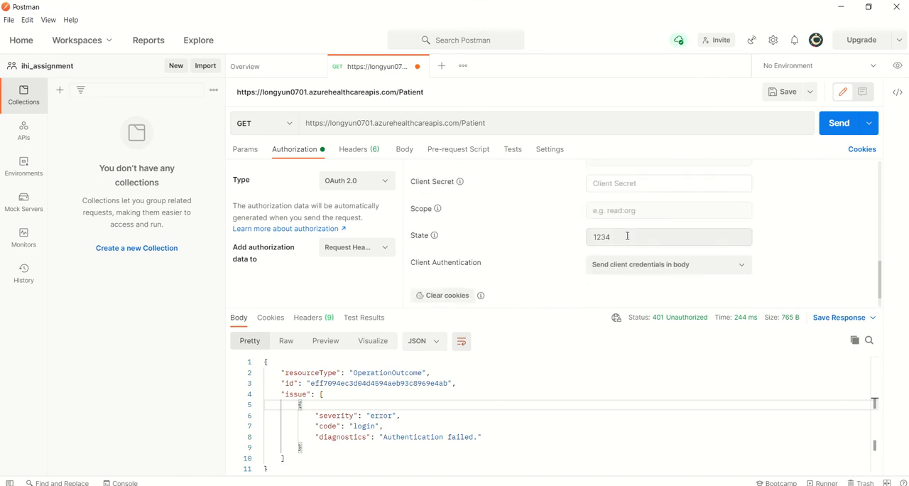
click(625, 236)
scroll(561, 270, down, 1)
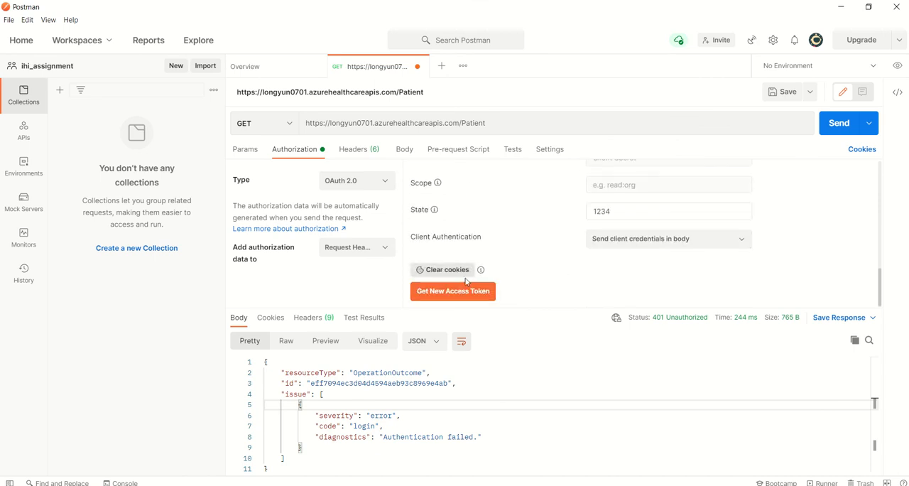
Request a new access token with the configured OAuth 2.0 settings and examine the details of ihi_token_new.
click(443, 294)
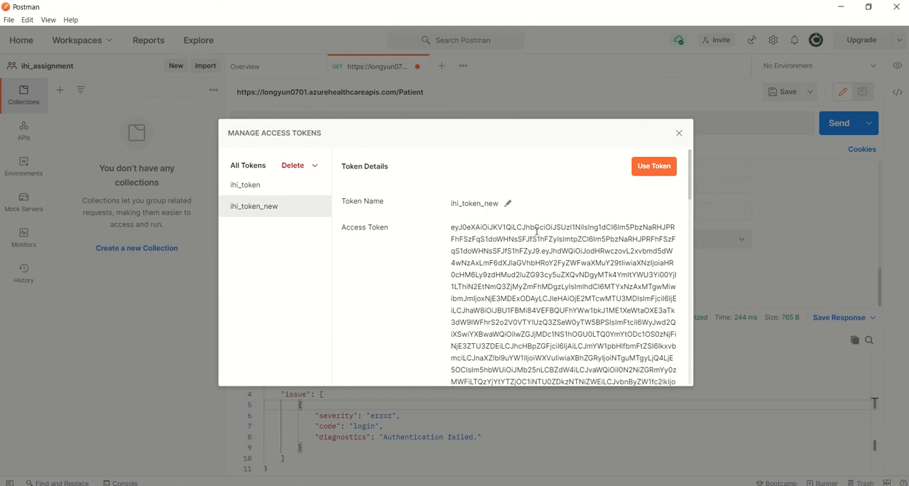
scroll(549, 224, down, 10)
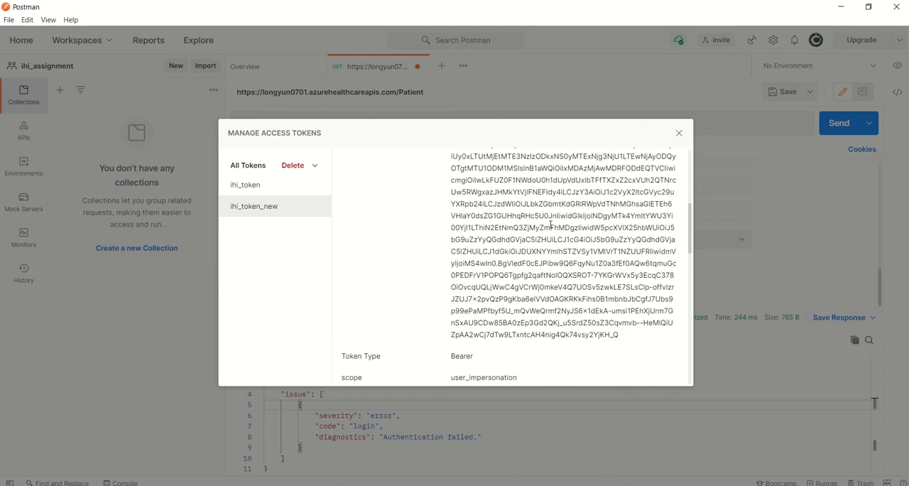
scroll(549, 225, down, 10)
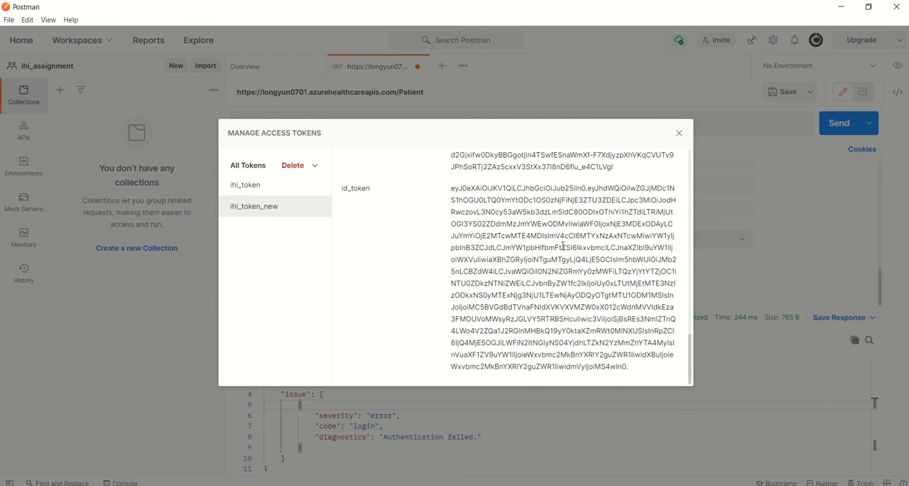
scroll(561, 238, up, 8)
scroll(564, 242, up, 10)
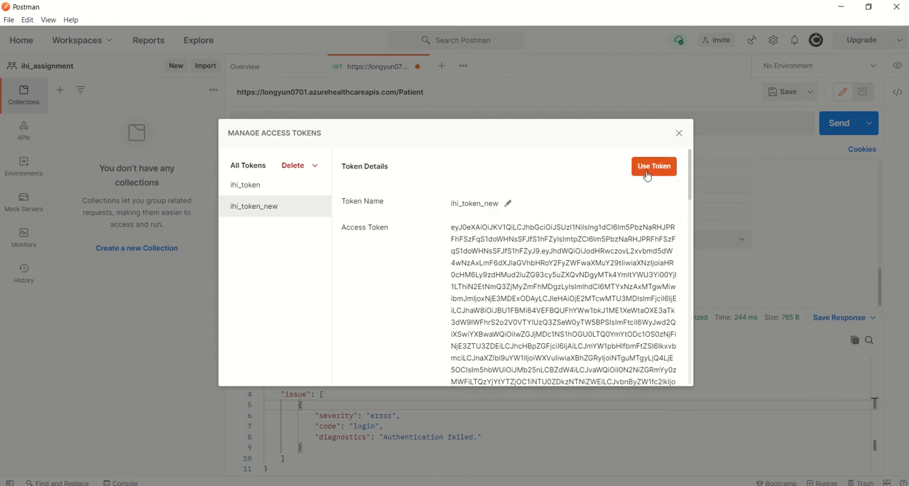
Use the ihi_token_new access token for the Patient request and send the request again.
click(652, 168)
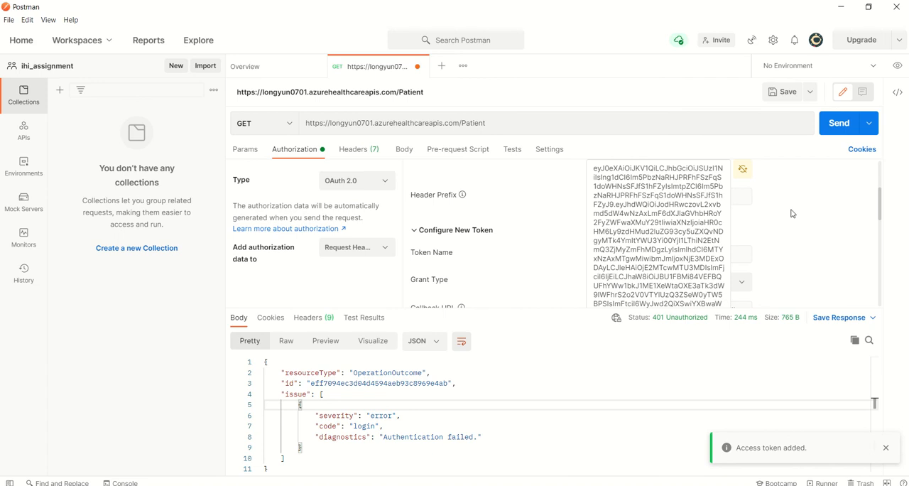
click(571, 118)
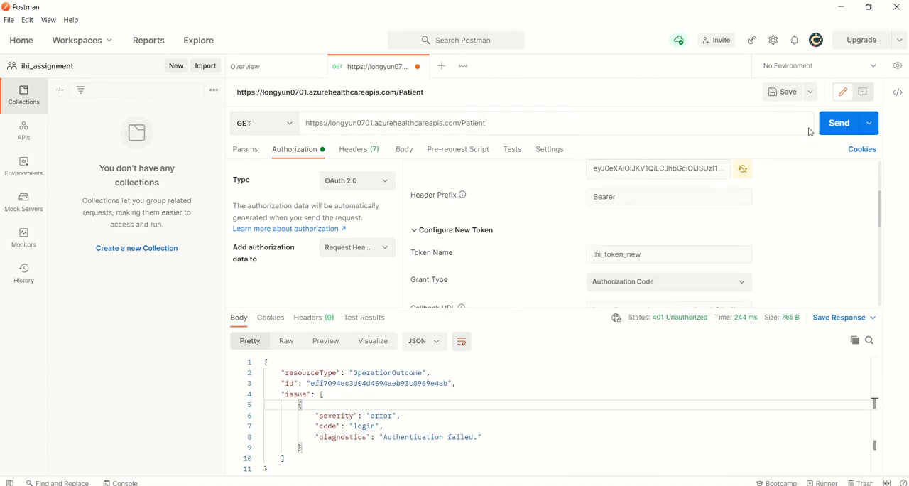
click(838, 124)
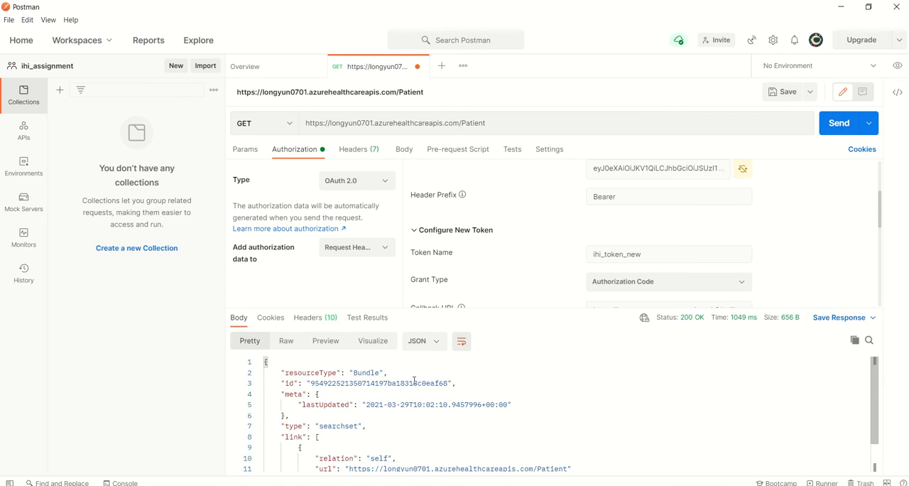
Examine the Patient request's JSON response, from its resourceType and id through to the link entries.
double_click(348, 383)
scroll(350, 380, down, 1)
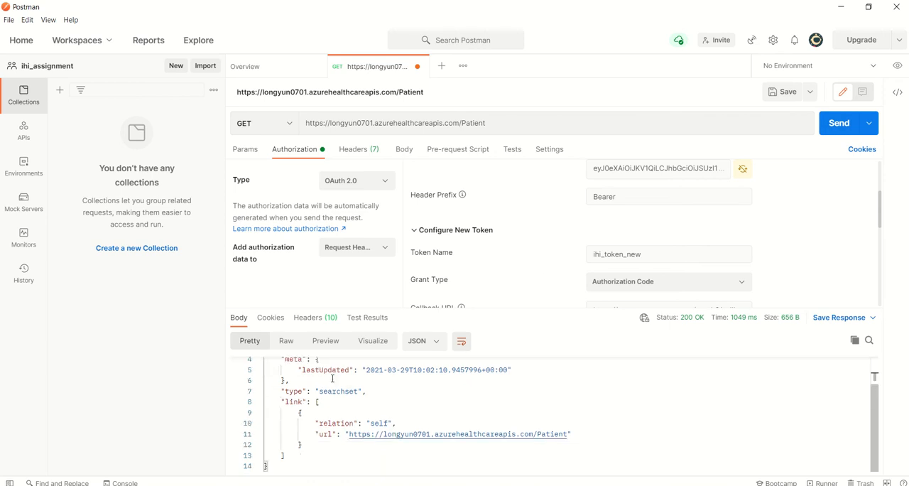
scroll(353, 372, up, 1)
drag(353, 372, 388, 372)
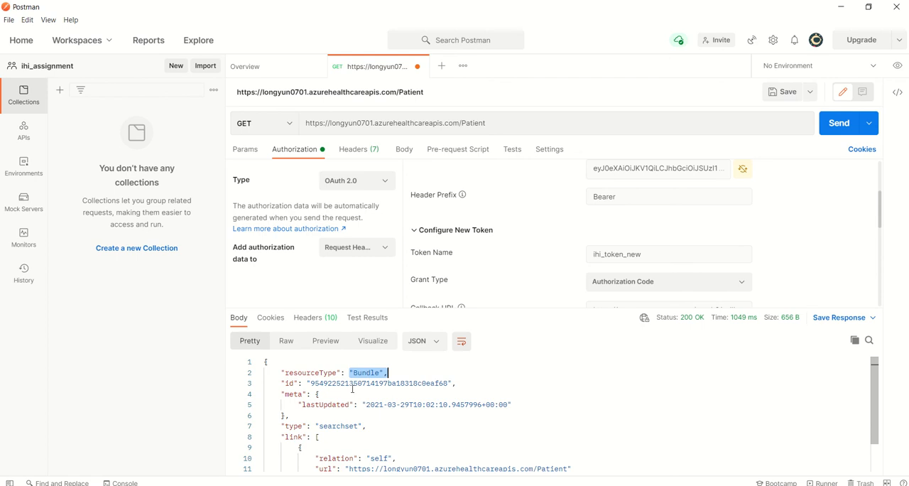
scroll(353, 388, down, 1)
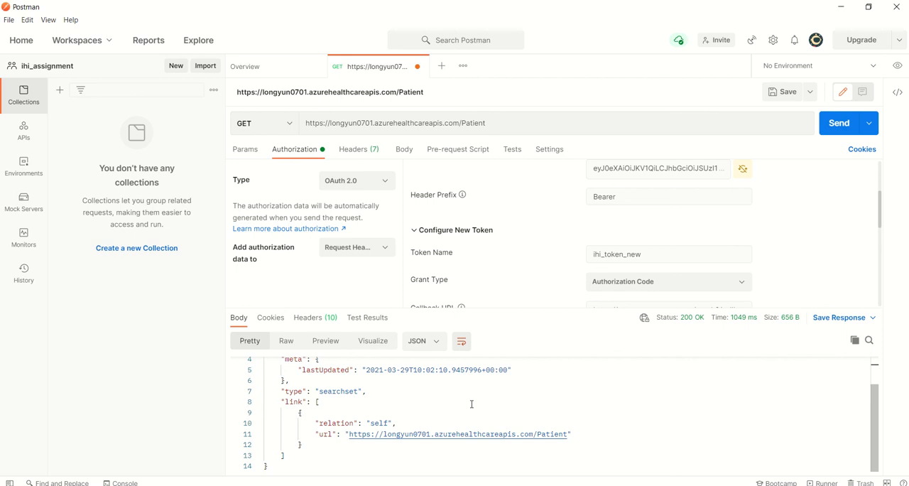
Change the Patient request's method to POST.
click(379, 28)
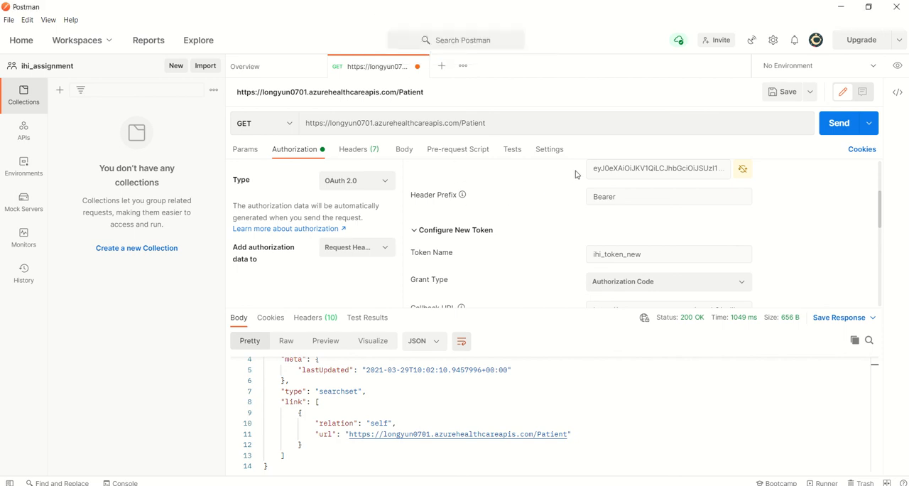
click(290, 123)
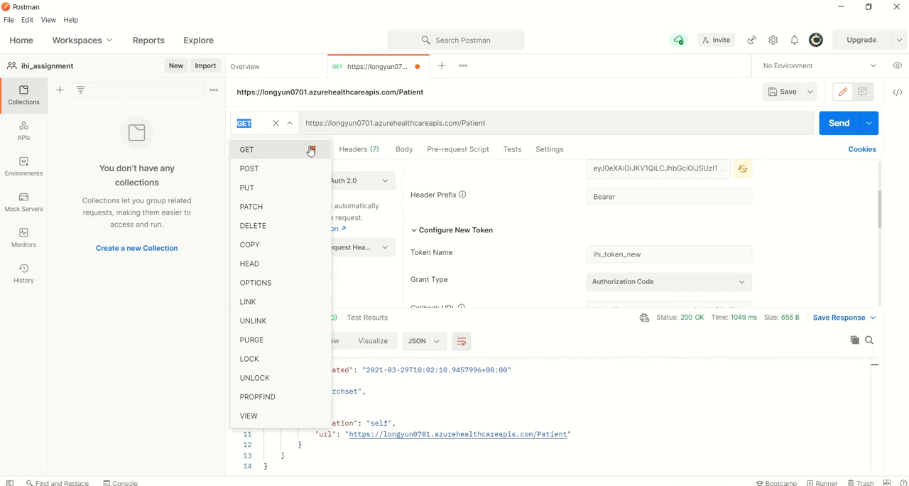
click(264, 176)
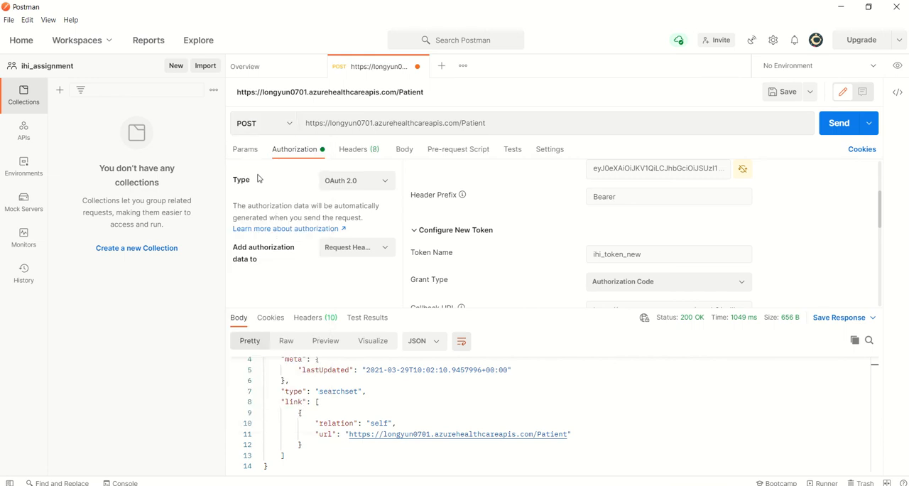
Switch to the browser tutorial, copy the sample patient JSON under Post patient into FHIR server, and check the example POST request.
key(alt+Tab)
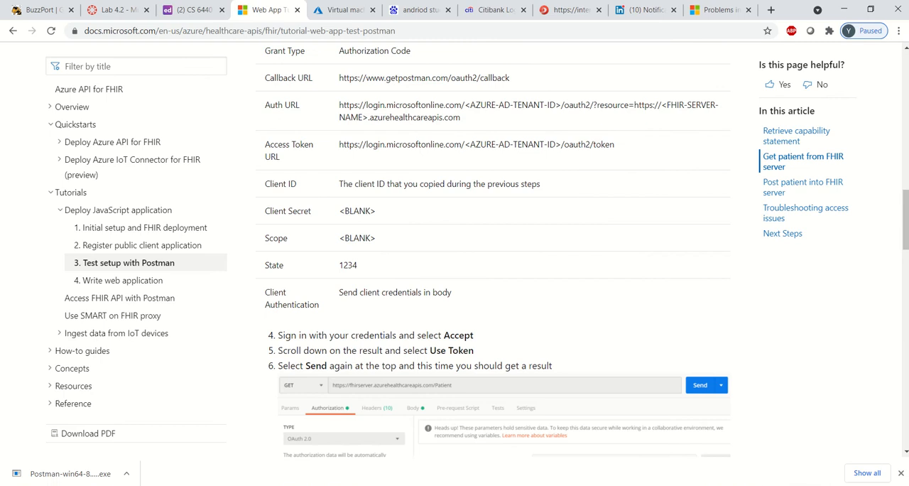
scroll(391, 292, down, 2)
scroll(366, 315, down, 6)
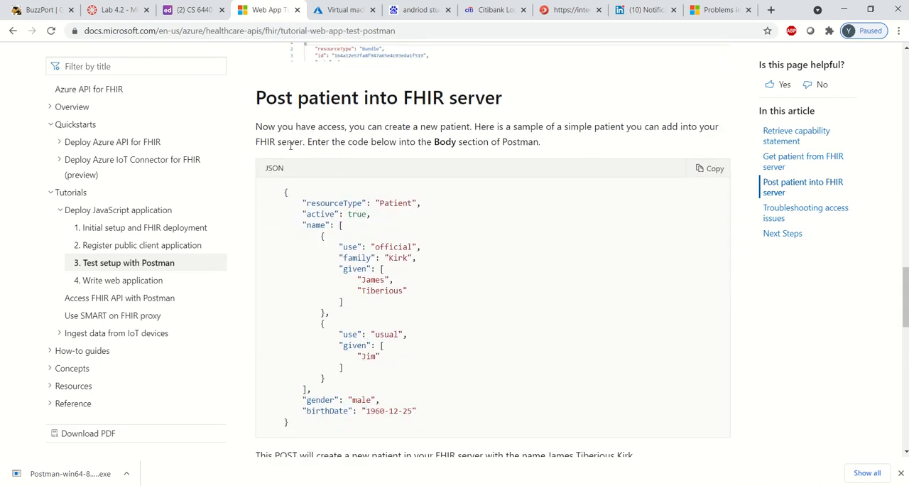
drag(295, 142, 312, 166)
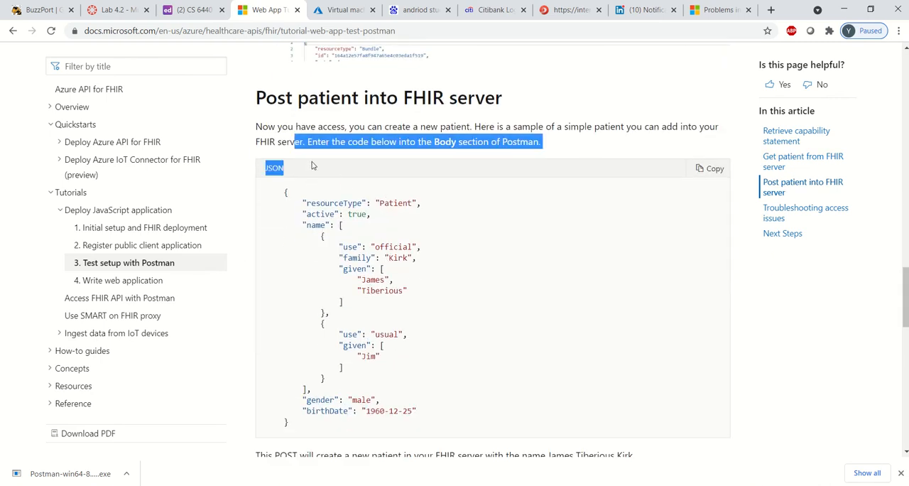
click(381, 189)
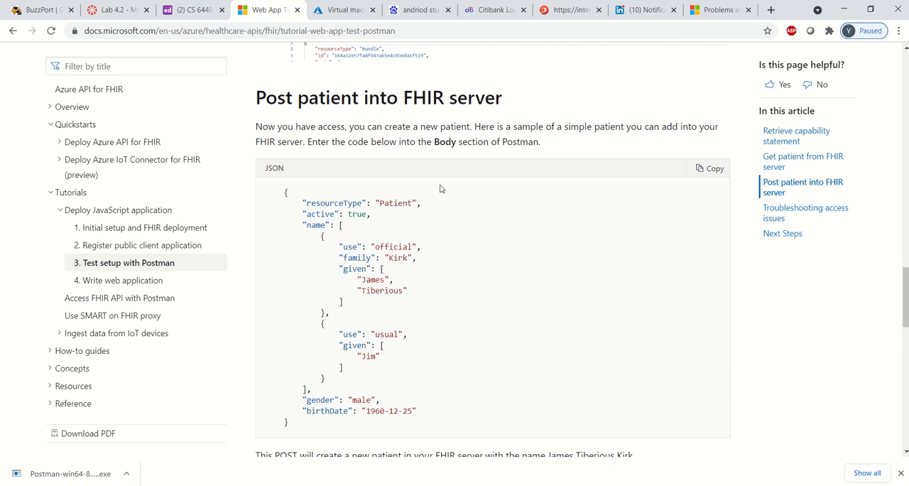
click(714, 171)
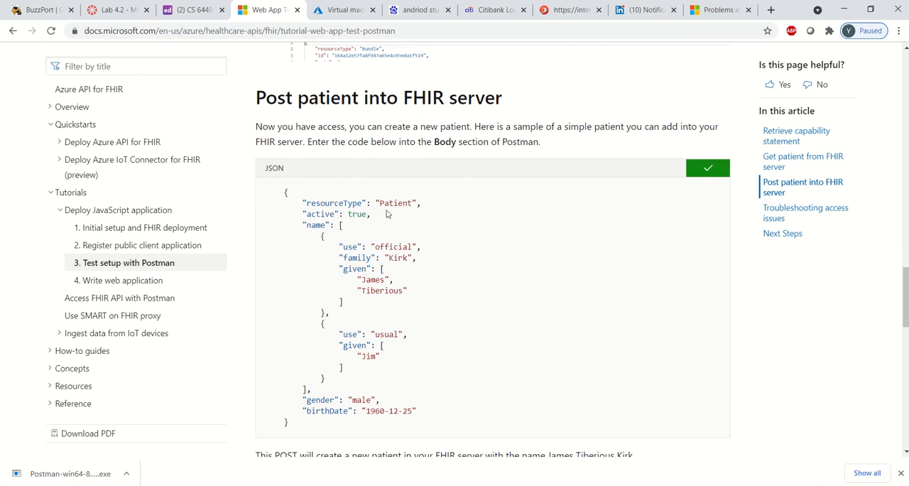
scroll(332, 236, down, 3)
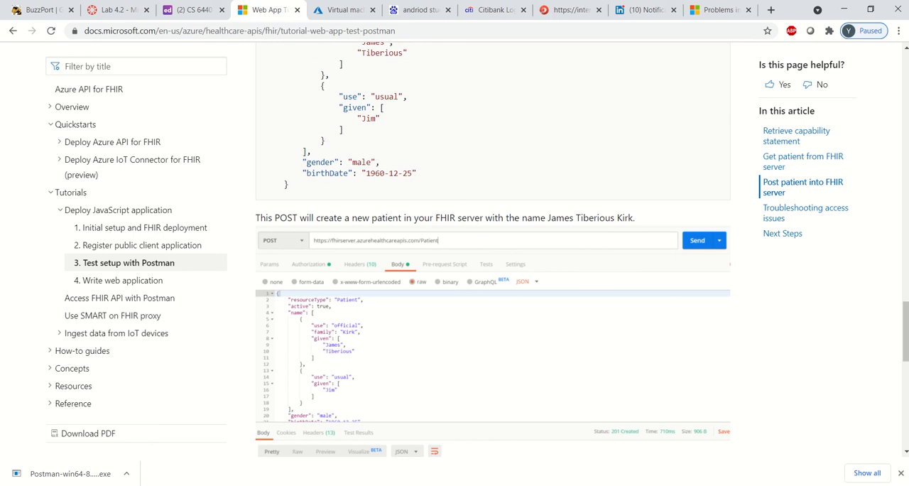
Switch to Postman and fill the POST request's body, as raw JSON, with the copied sample patient code.
key(alt+Tab)
click(287, 128)
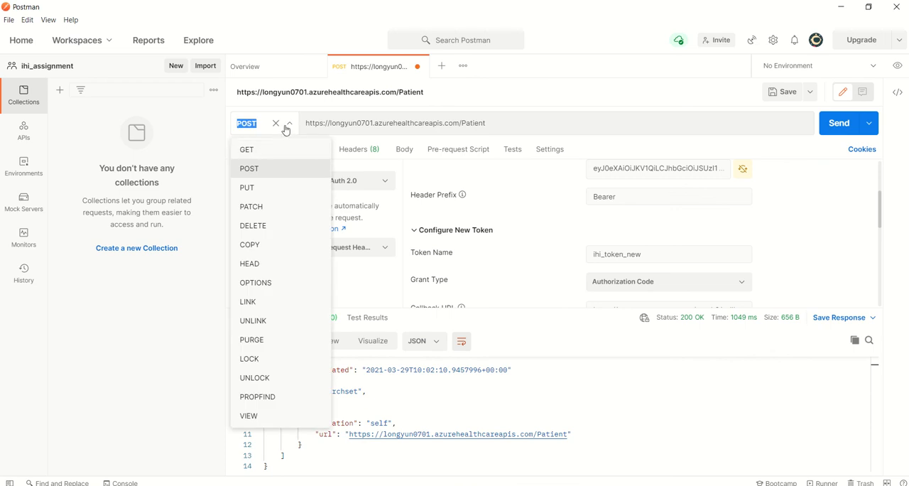
click(287, 129)
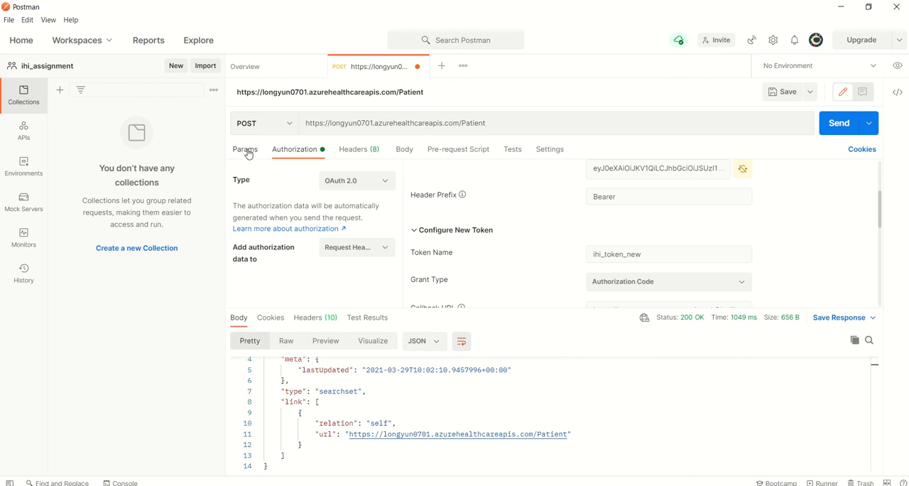
click(404, 150)
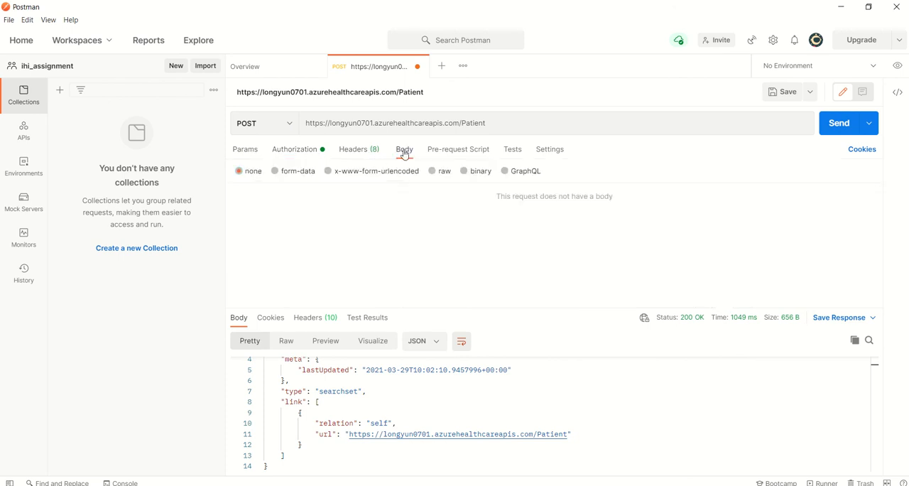
click(440, 172)
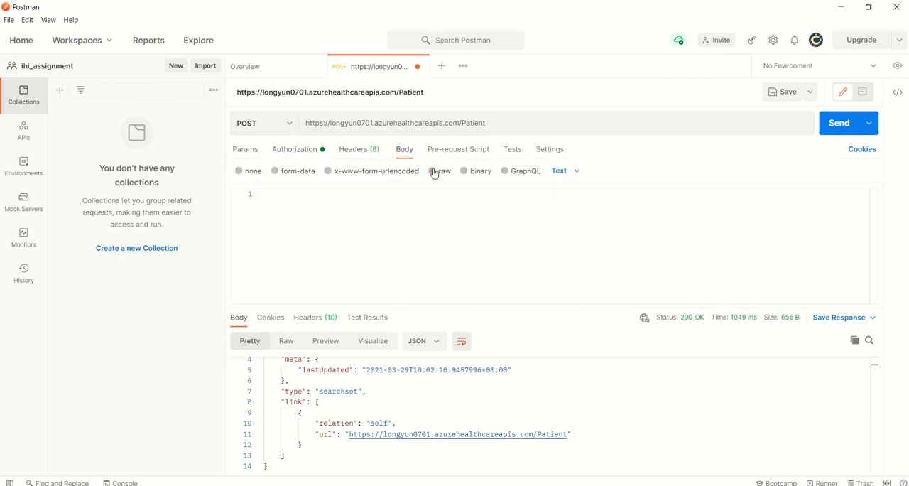
click(561, 171)
click(583, 228)
click(355, 213)
key(ctrl+v)
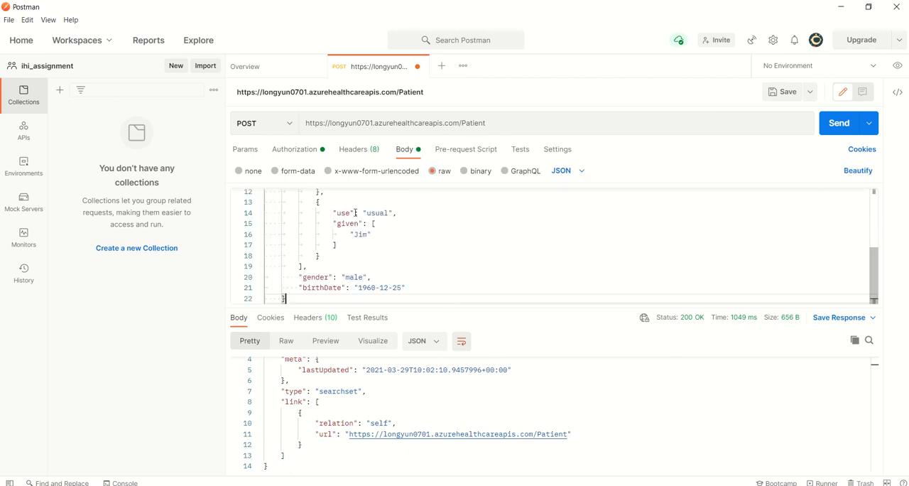
Review the sample patient JSON in the request body and send the POST request to the Patient endpoint.
scroll(401, 235, up, 5)
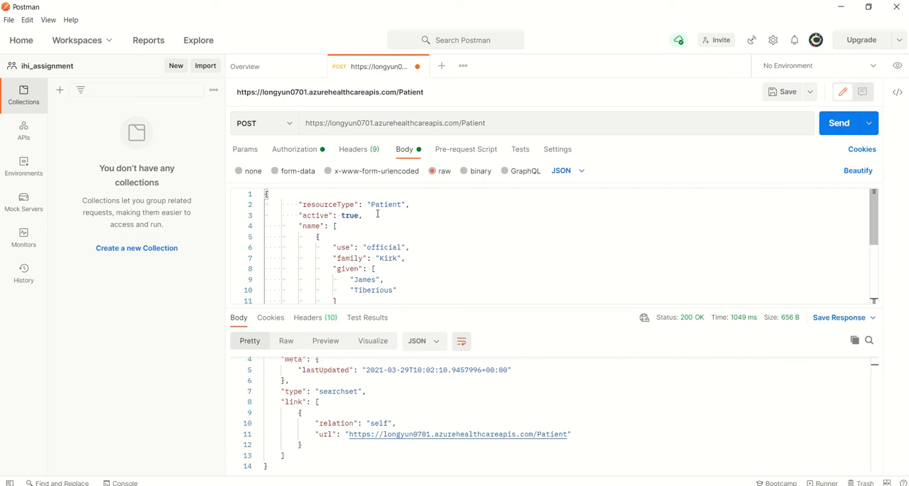
scroll(381, 213, down, 5)
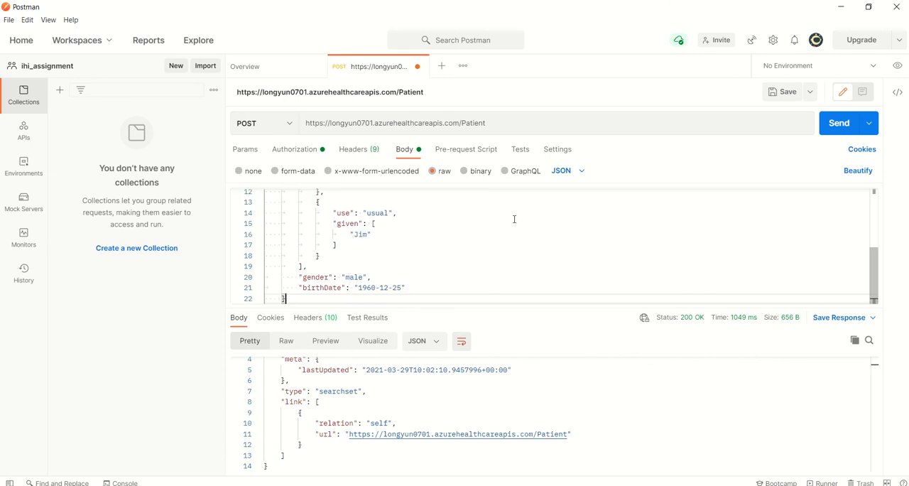
click(834, 122)
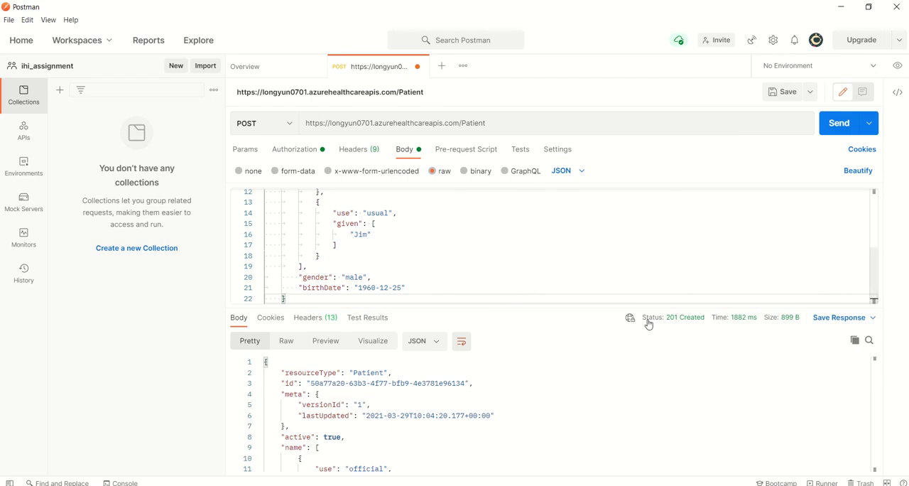
Check the POST response's status description and read through the returned Patient resource.
mouse_move(670, 320)
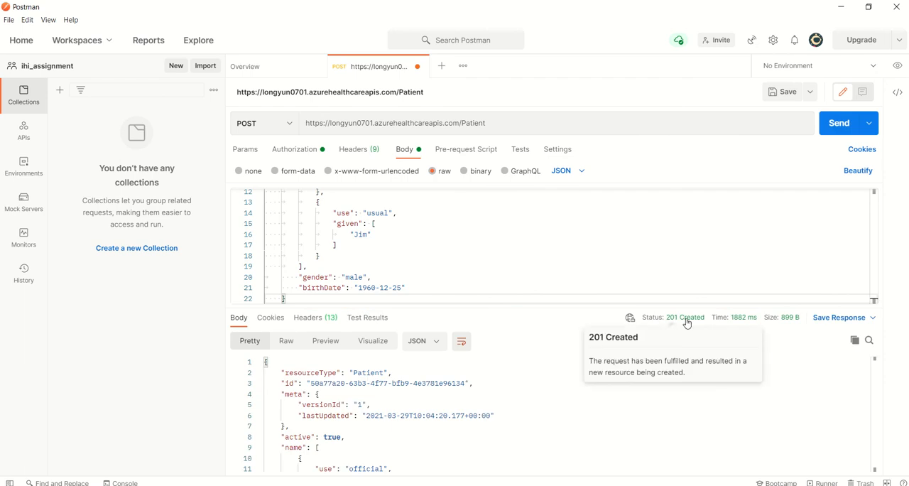
click(459, 372)
scroll(460, 375, down, 5)
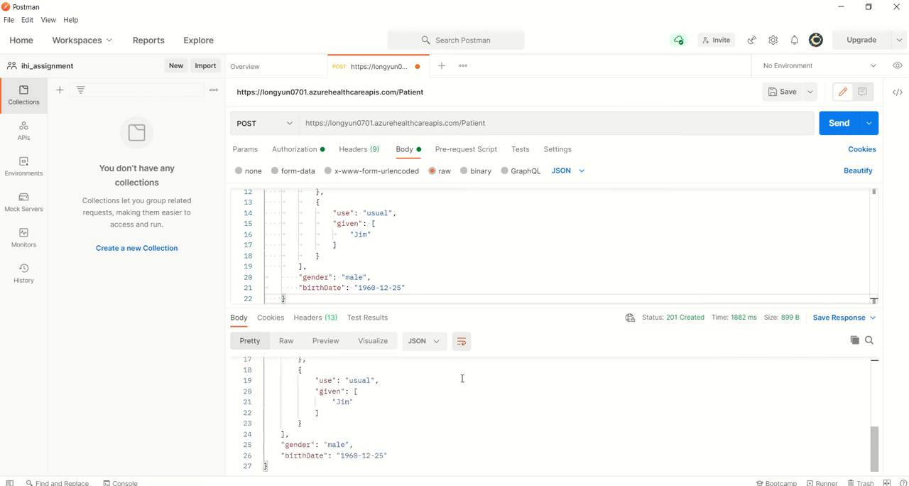
scroll(376, 413, up, 5)
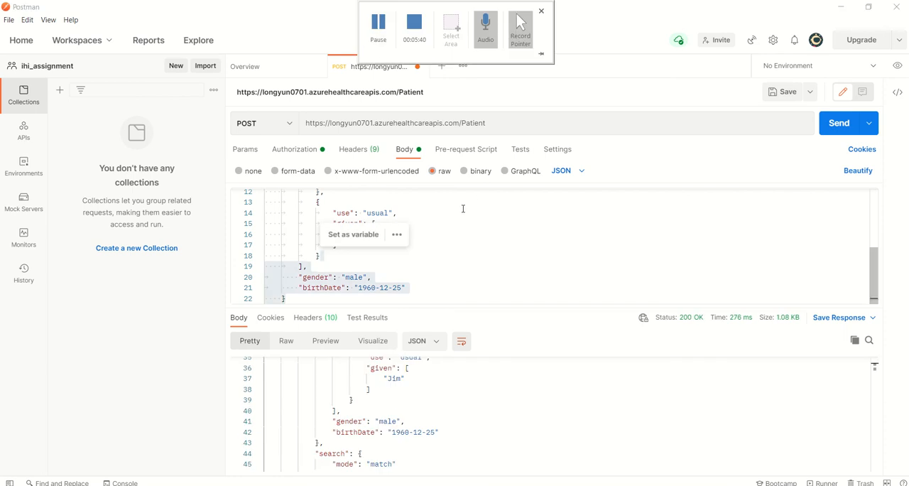
Switch the Patient request back to GET with the body set to none, and send it.
click(458, 207)
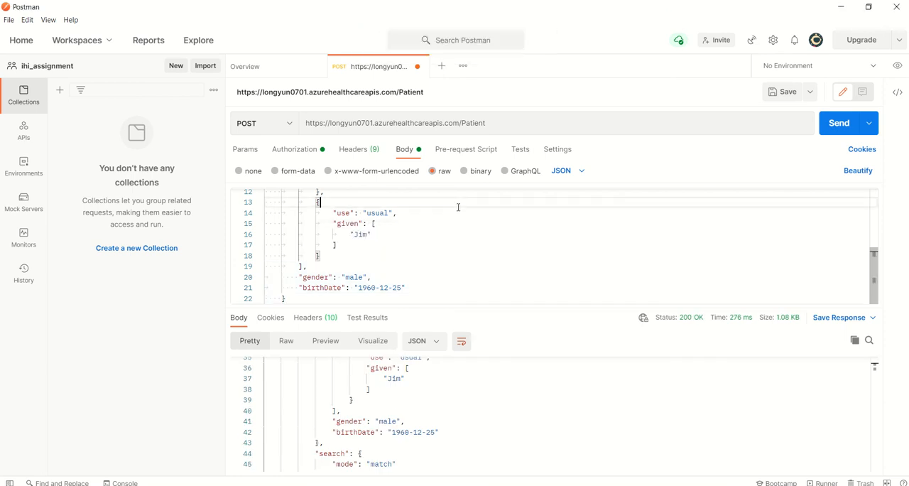
click(288, 123)
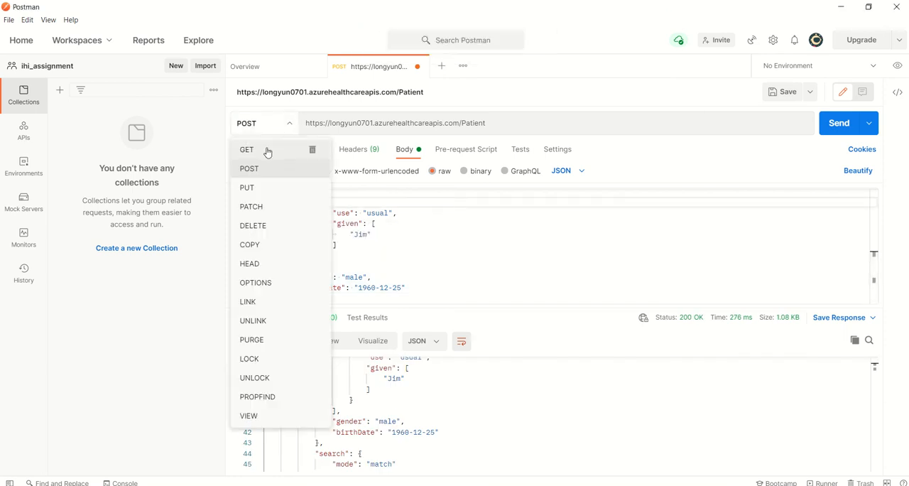
click(267, 151)
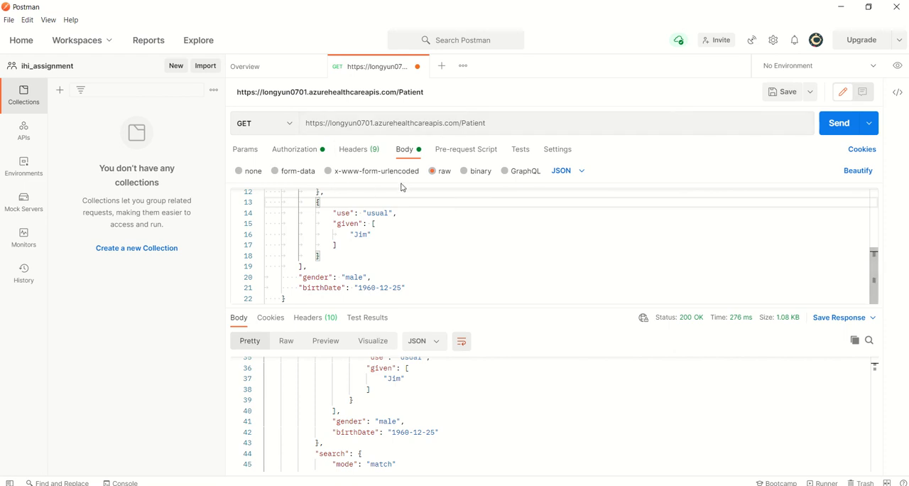
scroll(376, 240, up, 2)
scroll(376, 241, up, 1)
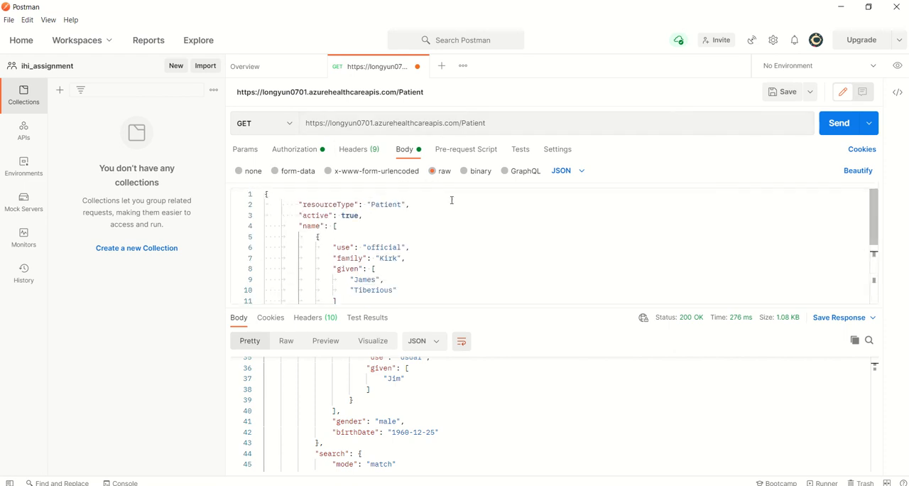
click(240, 171)
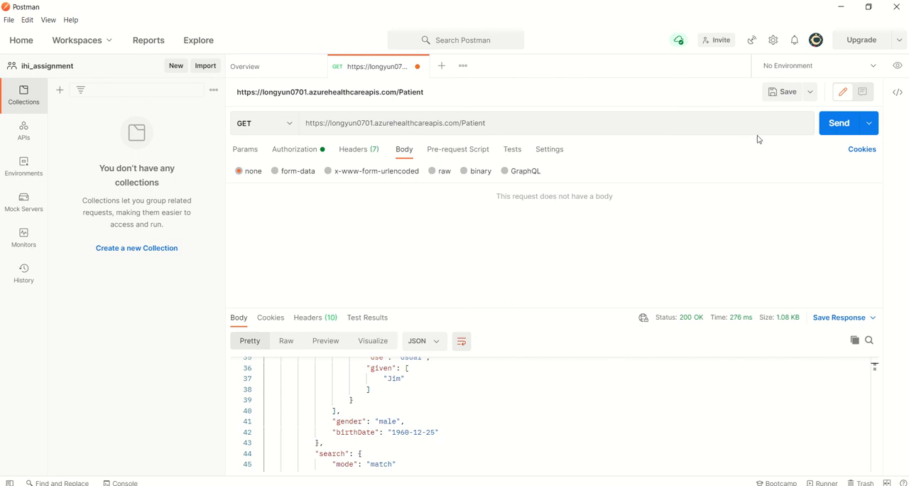
click(837, 130)
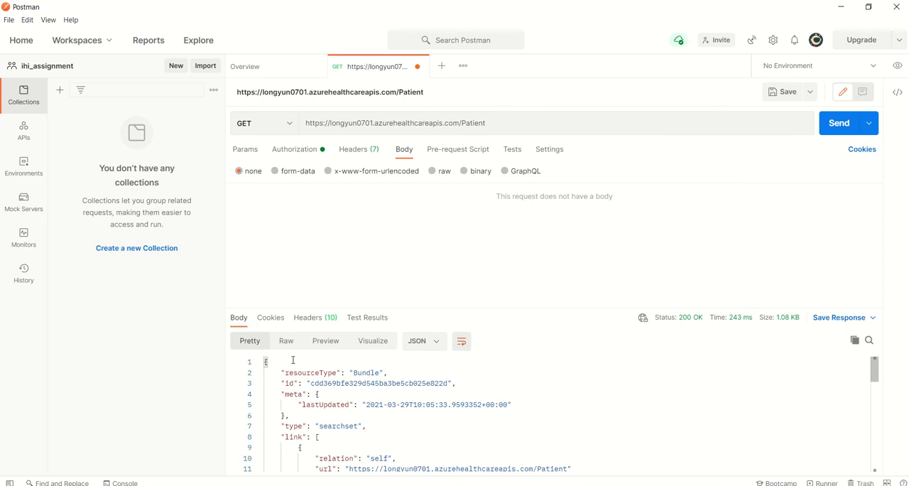
Examine the GET response's Bundle metadata, link section and the Patient entry with its fullUrl and resource fields.
drag(293, 360, 392, 433)
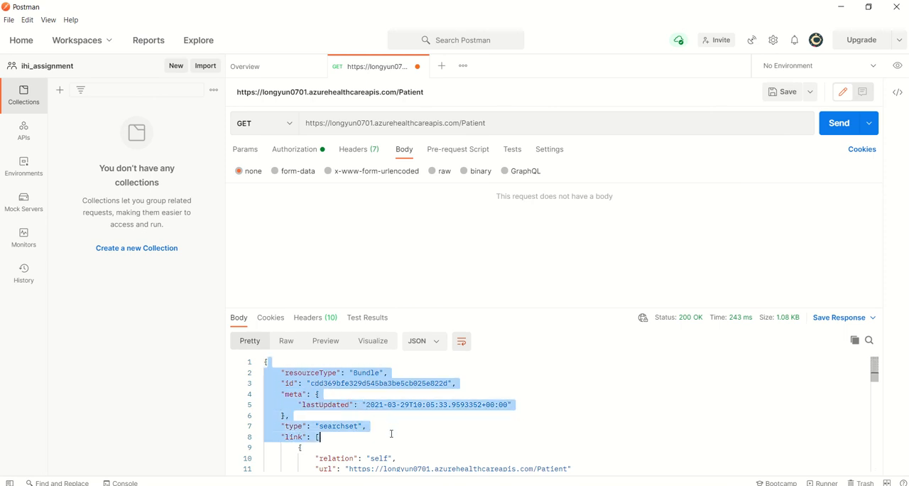
scroll(397, 422, down, 3)
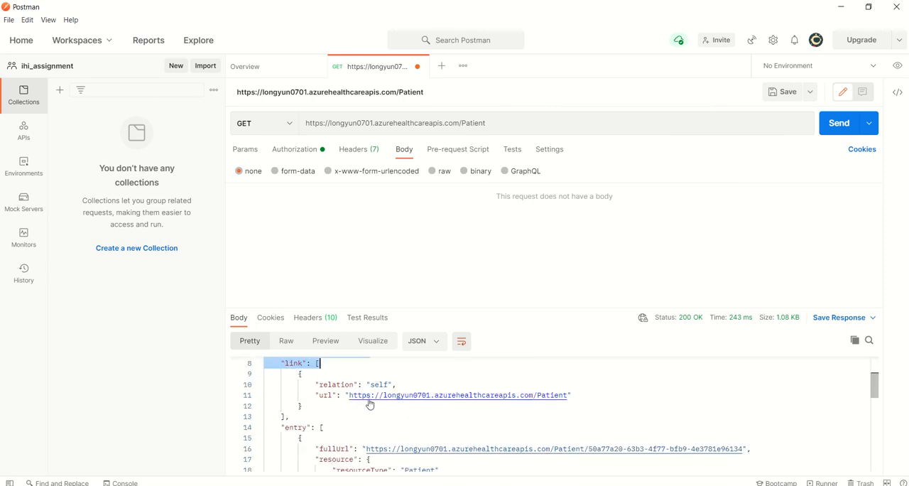
scroll(370, 404, up, 3)
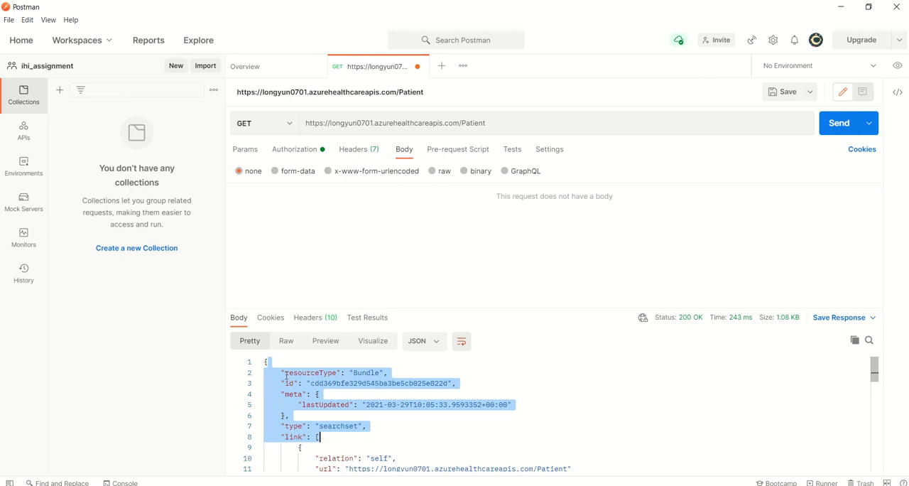
scroll(325, 380, down, 1)
scroll(328, 380, up, 1)
scroll(362, 393, down, 1)
scroll(361, 395, down, 1)
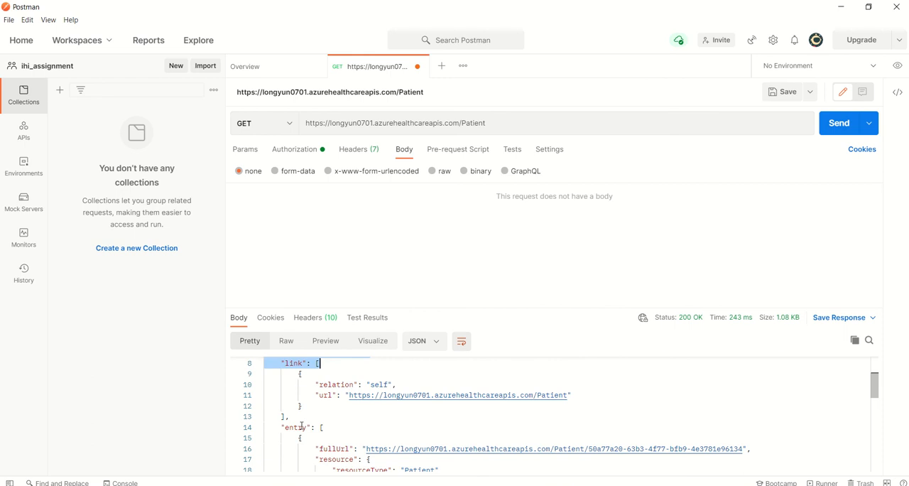
scroll(304, 423, down, 2)
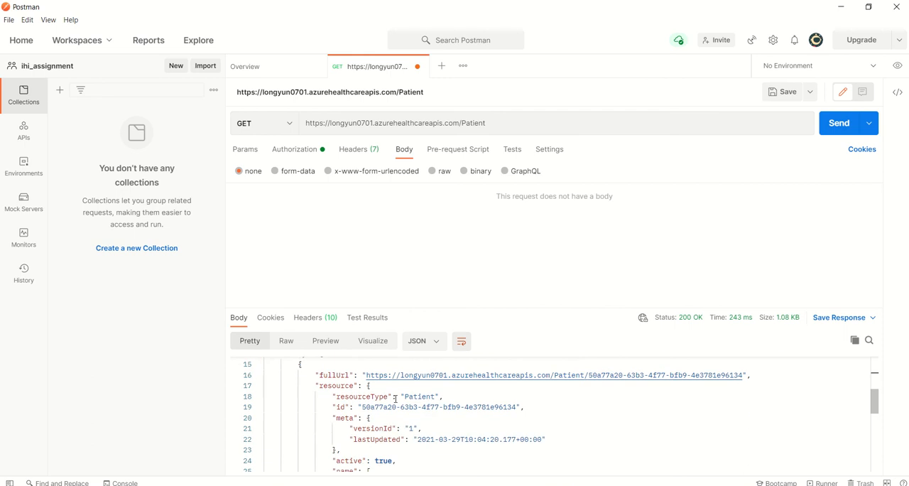
scroll(405, 387, down, 1)
scroll(418, 377, up, 1)
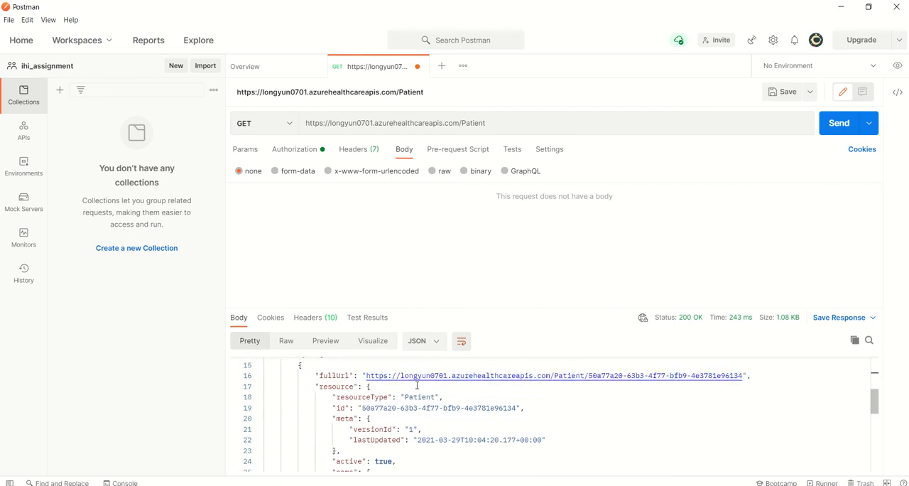
Read the rest of the GET response's Patient entry, covering the name, gender, birth date and search mode fields.
scroll(418, 408, down, 3)
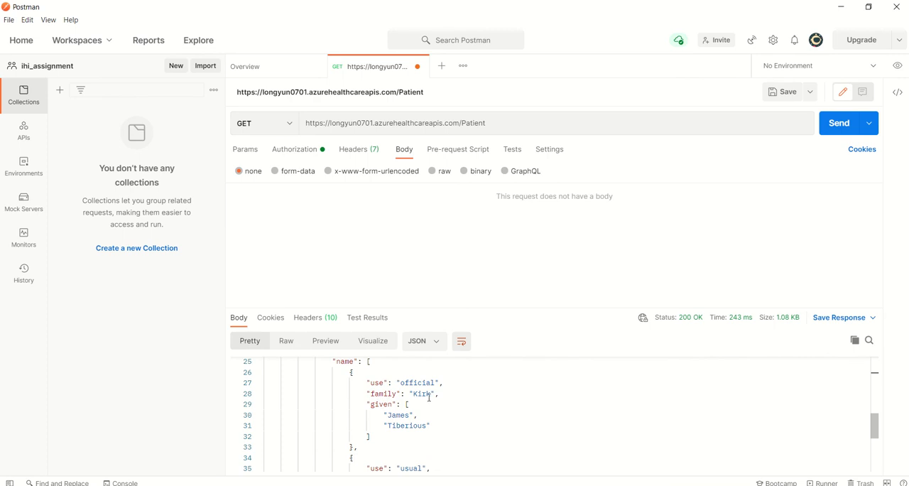
scroll(411, 419, down, 3)
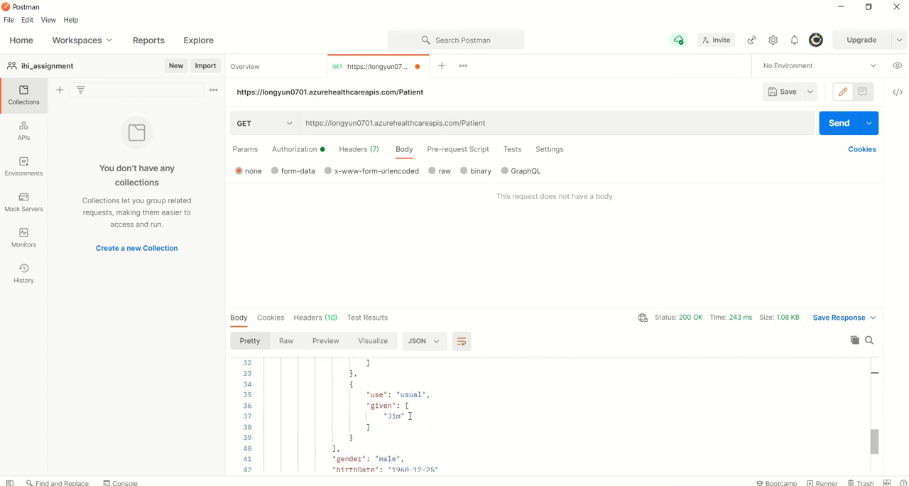
scroll(405, 399, down, 2)
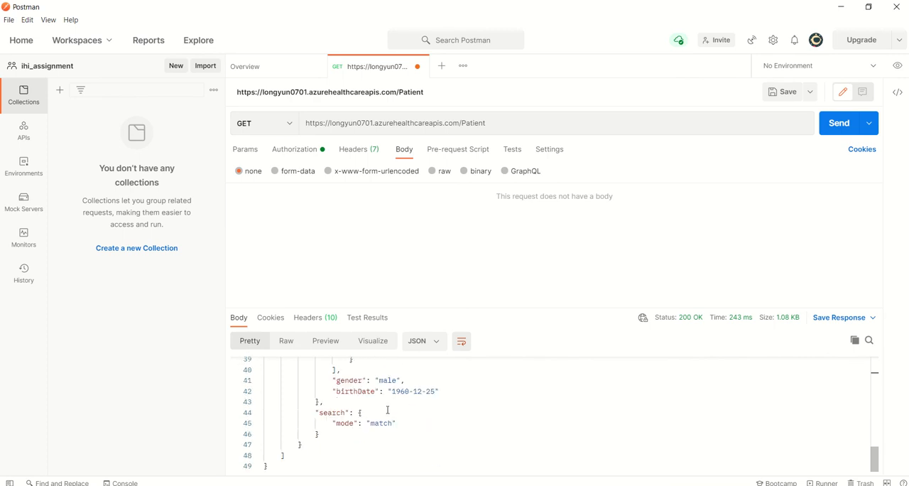
Set the request body back to raw JSON and select the entire sample patient resource to compare it with the response.
click(431, 171)
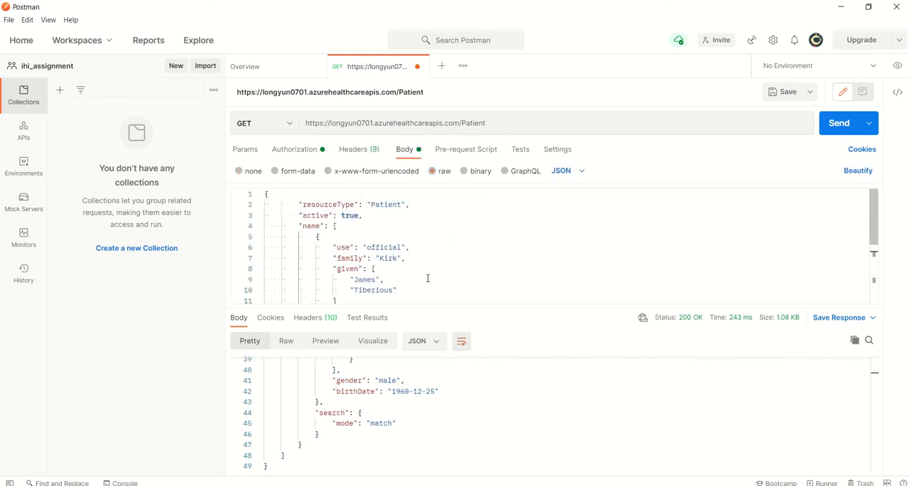
drag(265, 193, 414, 306)
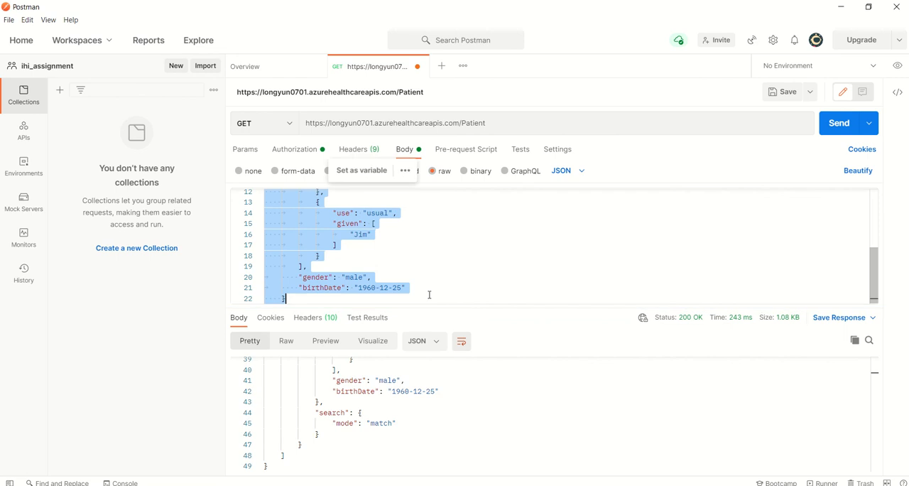
scroll(441, 271, up, 2)
scroll(442, 270, up, 2)
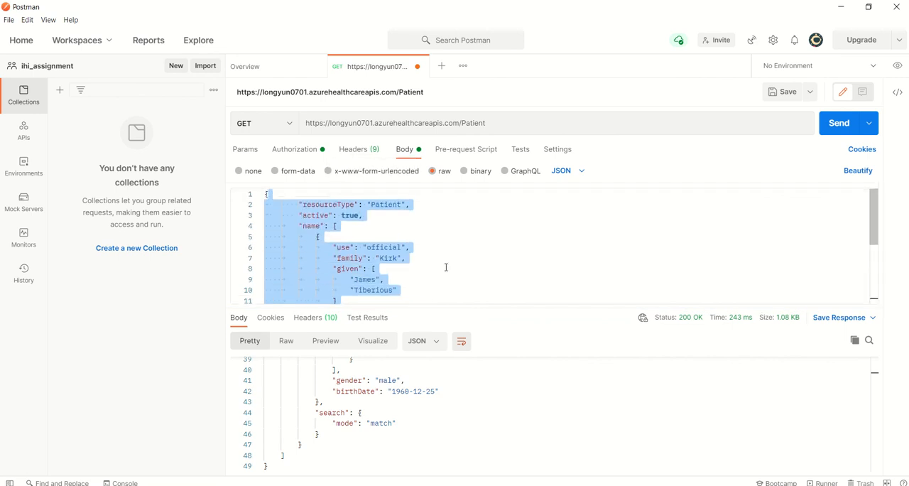